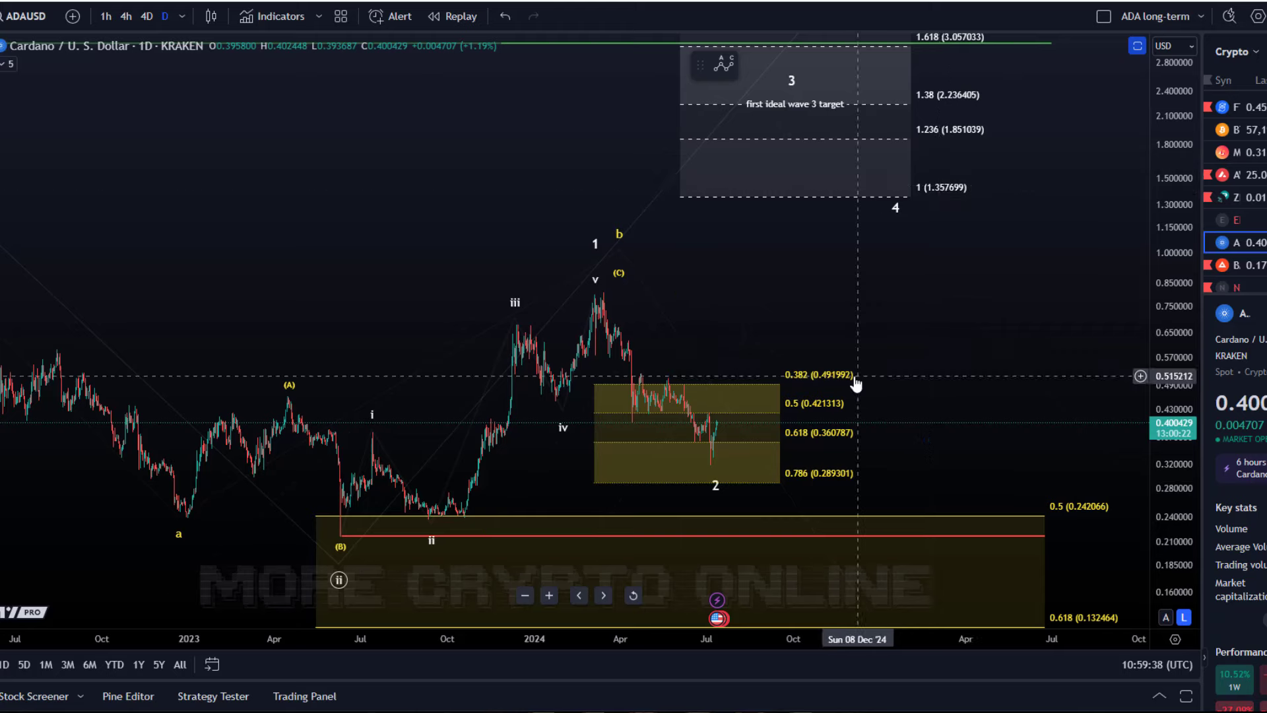
- Move the wave 3 point to about 2.30 on 22 December 2024 and delete the Fibonacci extension box around wave 5
{"action": "scroll", "coordinate": [808, 394], "scroll_direction": "down", "scroll_amount": 5}
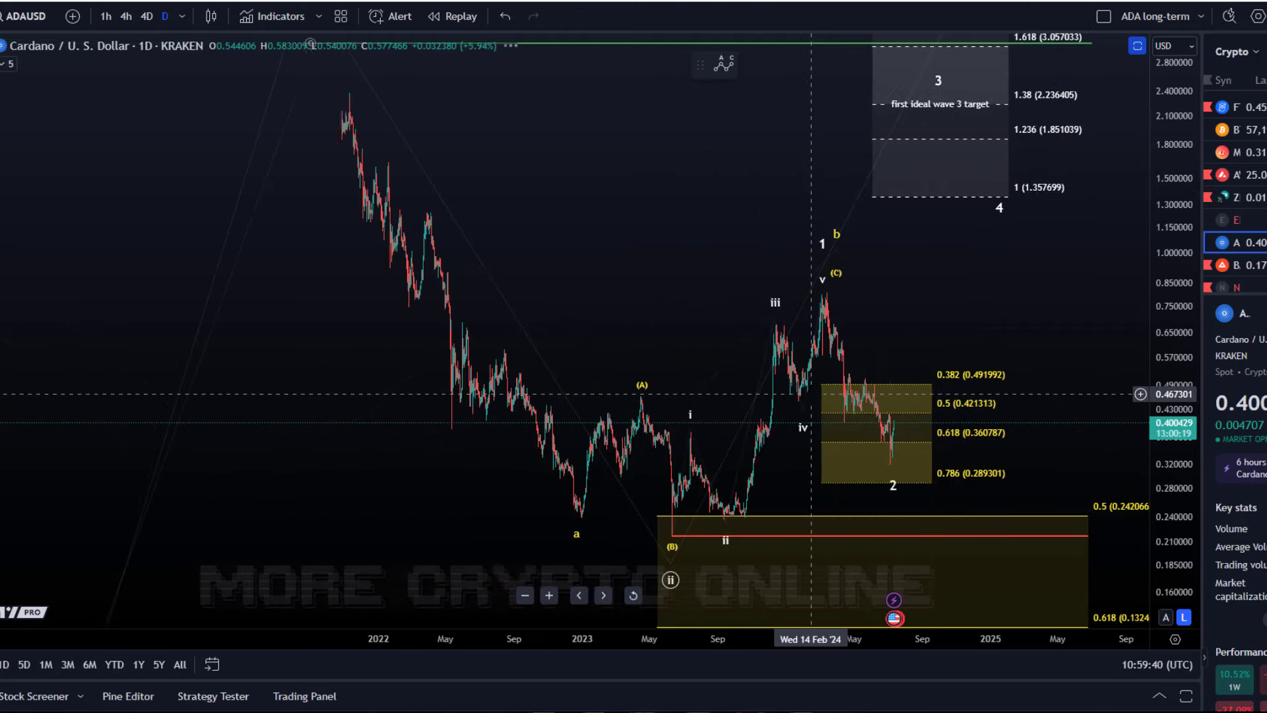
{"action": "mouse_move", "coordinate": [1165, 462]}
{"action": "left_mouse_down"}
{"action": "mouse_move", "coordinate": [1165, 503]}
{"action": "mouse_move", "coordinate": [1166, 440]}
{"action": "left_mouse_up"}
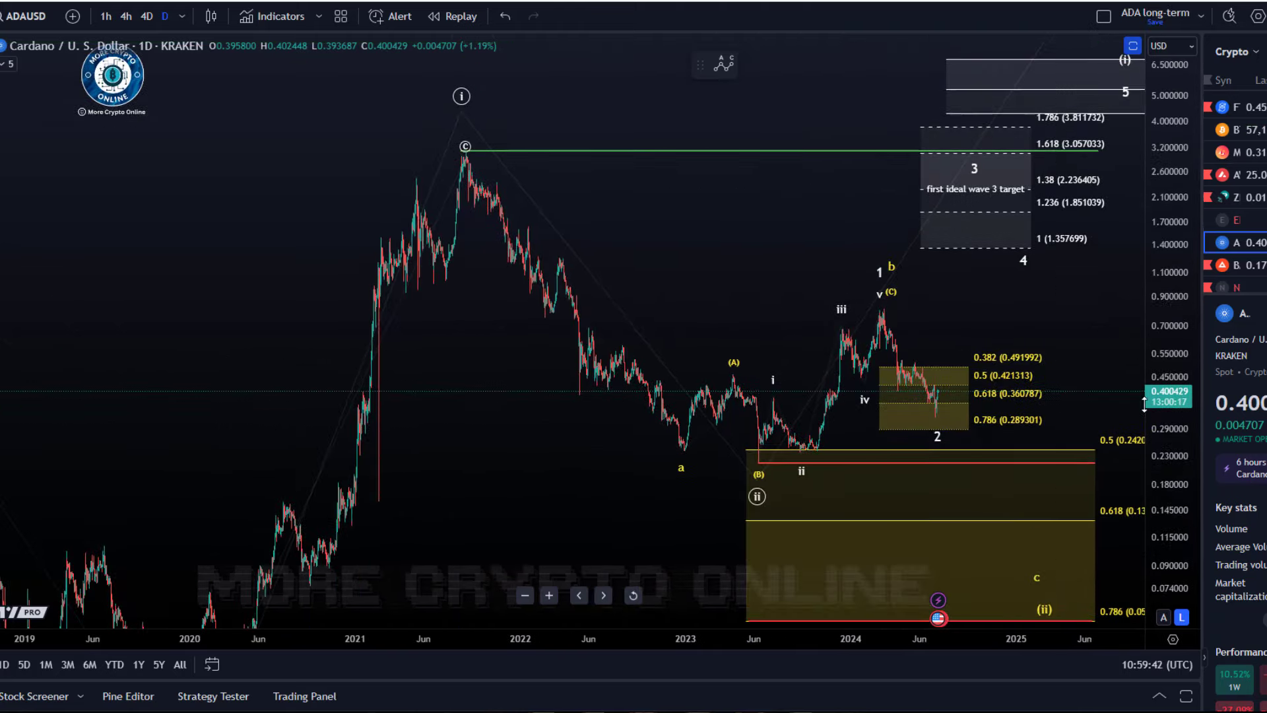
{"action": "left_click_drag", "start_coordinate": [1029, 315], "coordinate": [817, 339]}
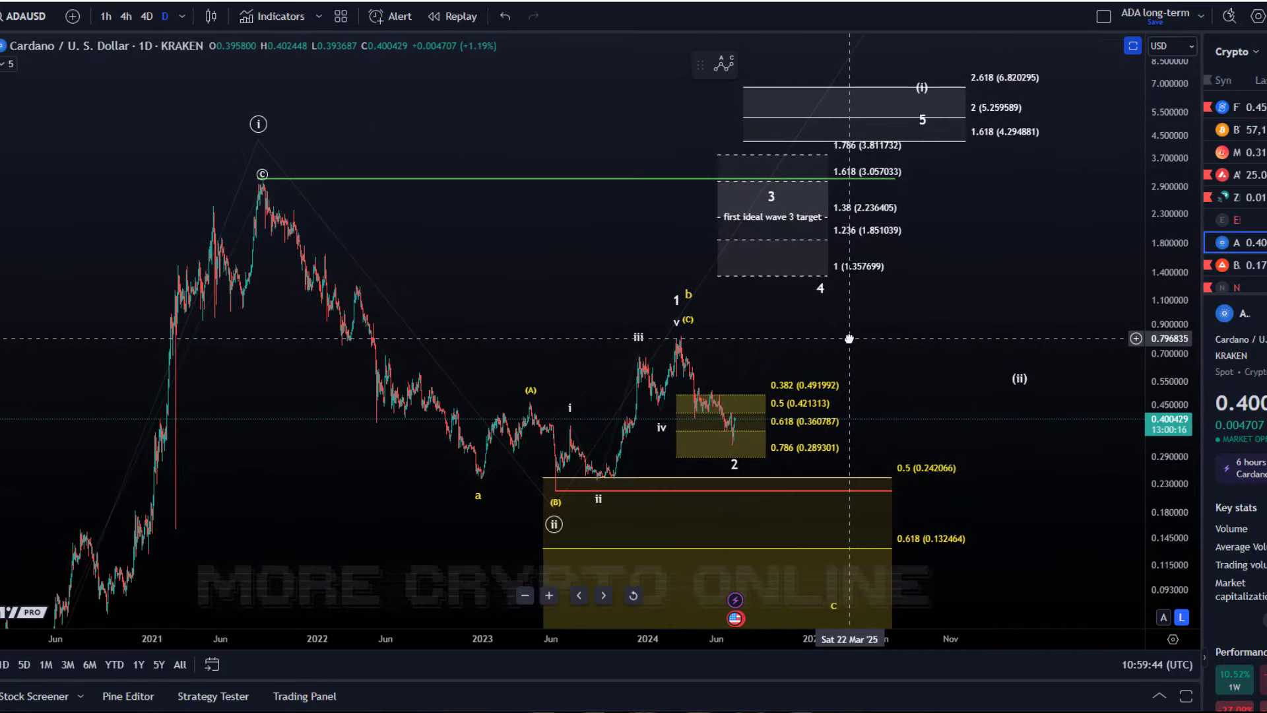
{"action": "left_click_drag", "start_coordinate": [1162, 260], "coordinate": [1154, 303]}
{"action": "mouse_move", "coordinate": [1095, 262]}
{"action": "left_mouse_down"}
{"action": "mouse_move", "coordinate": [1072, 242]}
{"action": "mouse_move", "coordinate": [1075, 266]}
{"action": "left_mouse_up"}
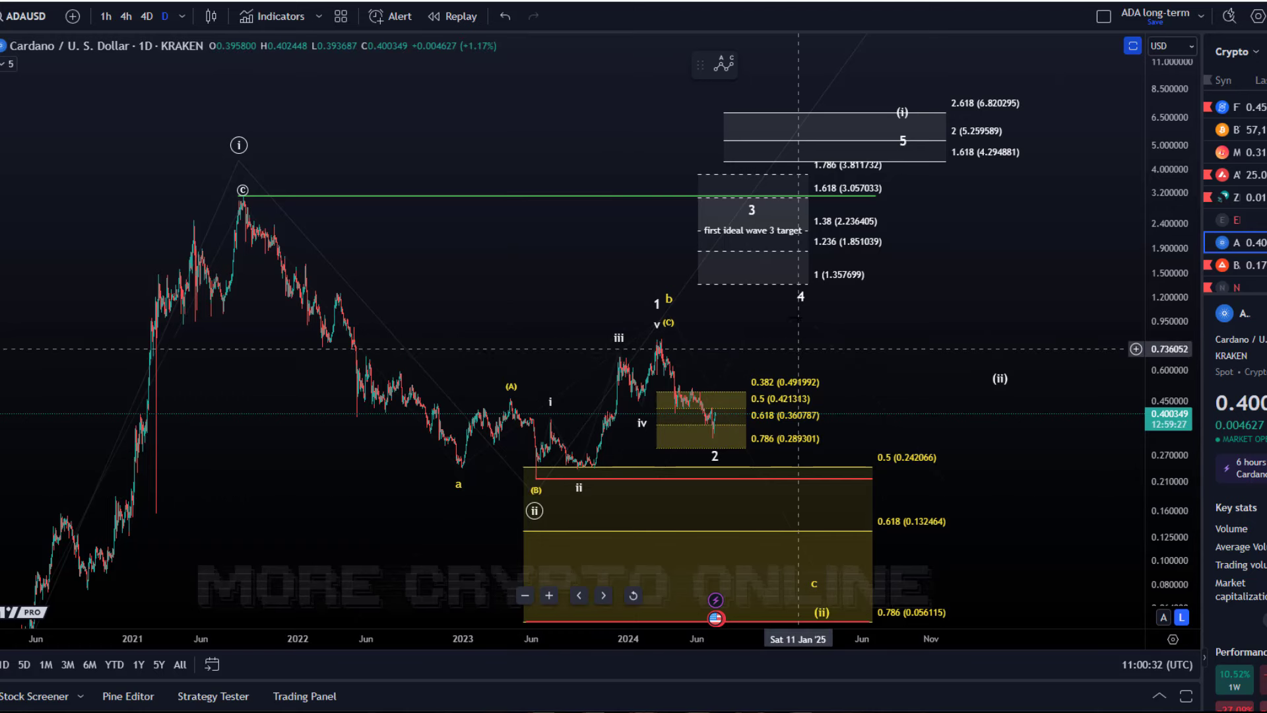
{"action": "left_click_drag", "start_coordinate": [751, 211], "coordinate": [790, 236]}
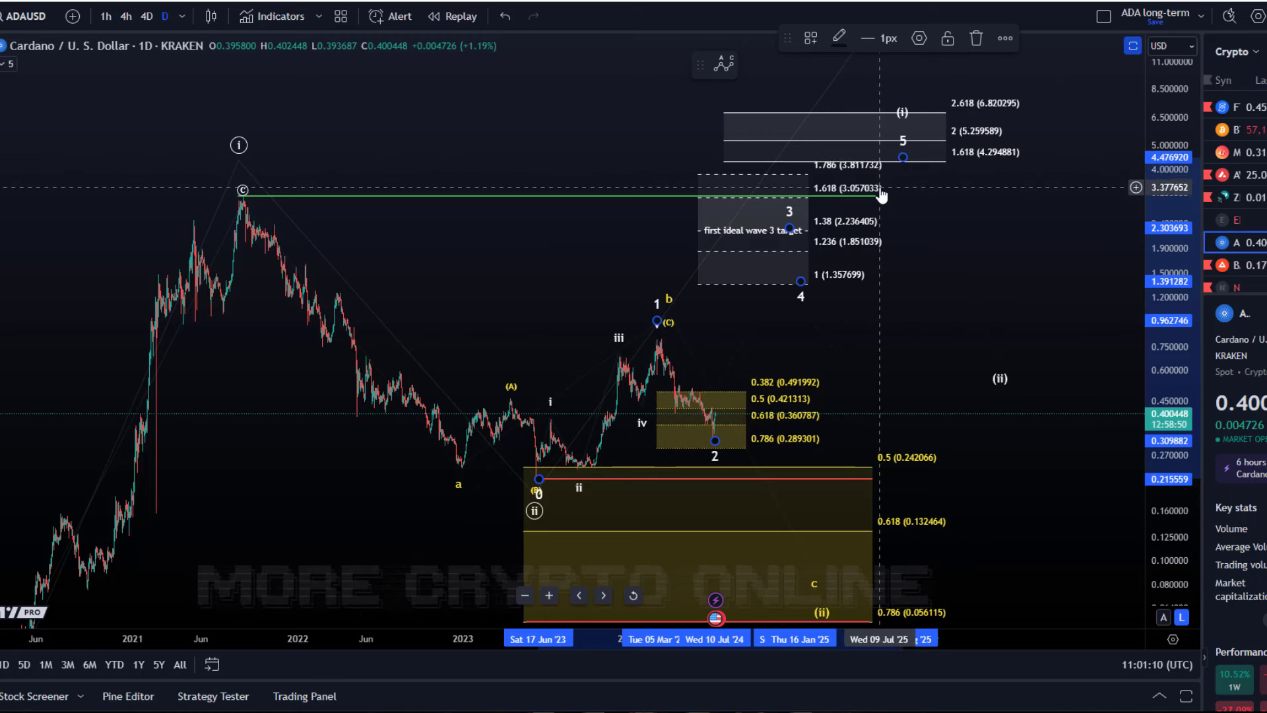
{"action": "key", "text": "Delete"}
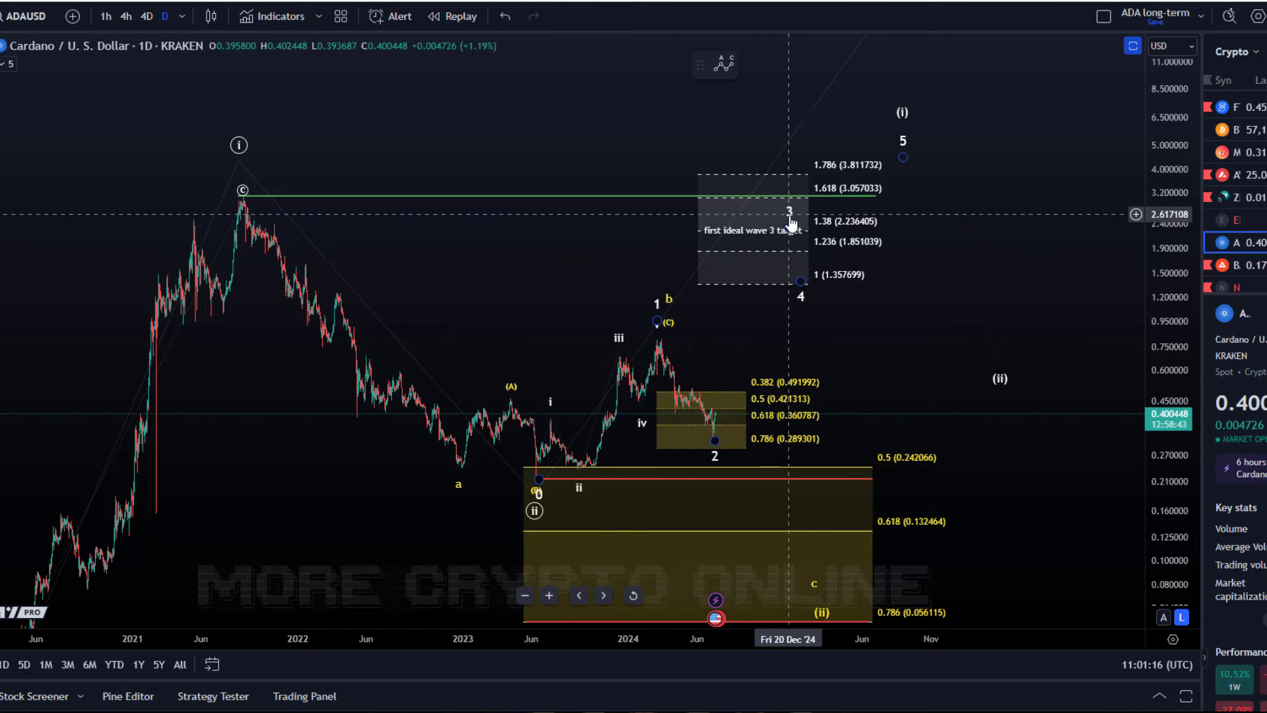
- Shift the wave 4, 5, (i) and (ii) points to later dates, at about 1.37, 4.21, 6.26 and 0.72
{"action": "left_click_drag", "start_coordinate": [801, 285], "coordinate": [864, 286]}
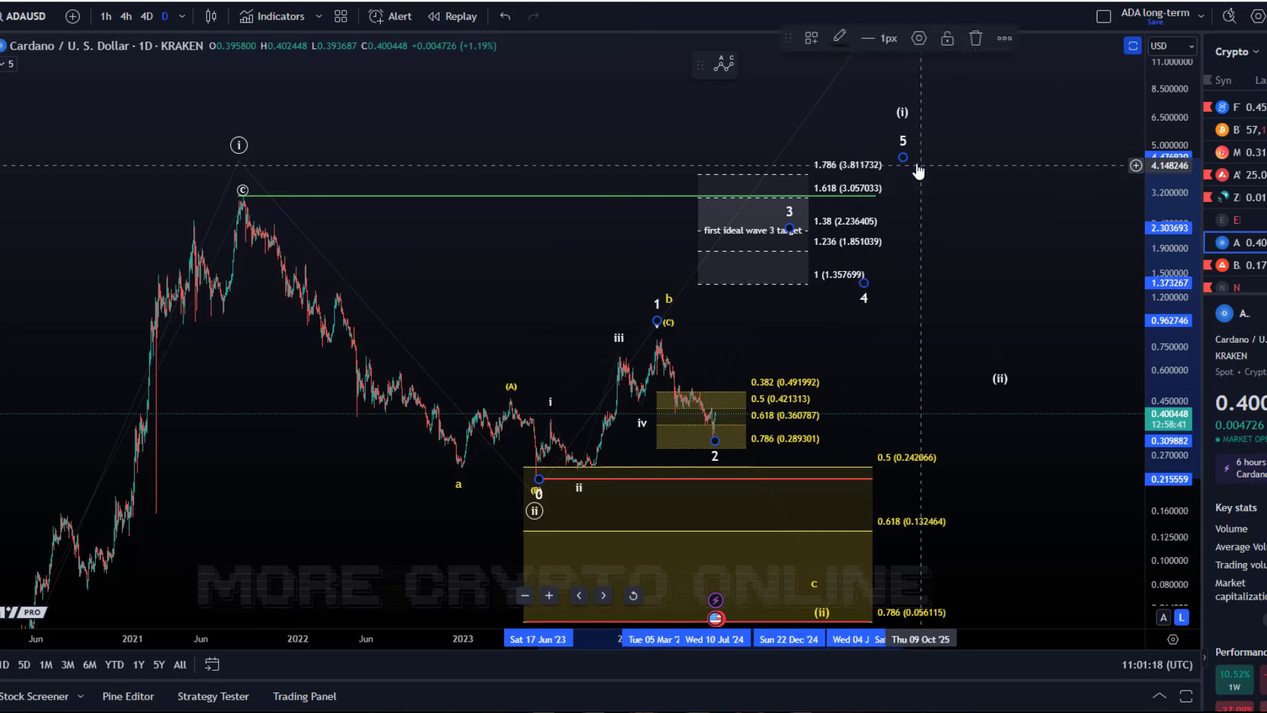
{"action": "left_click_drag", "start_coordinate": [901, 157], "coordinate": [924, 122]}
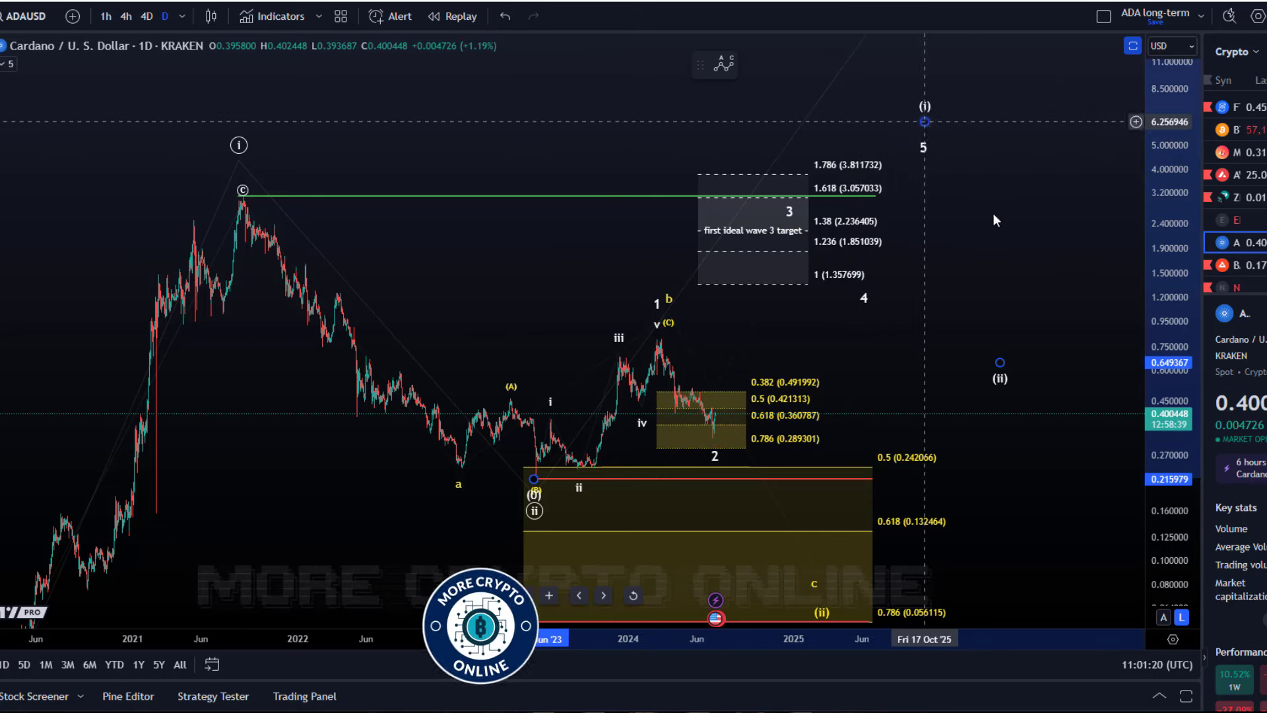
{"action": "left_click_drag", "start_coordinate": [999, 365], "coordinate": [1069, 351]}
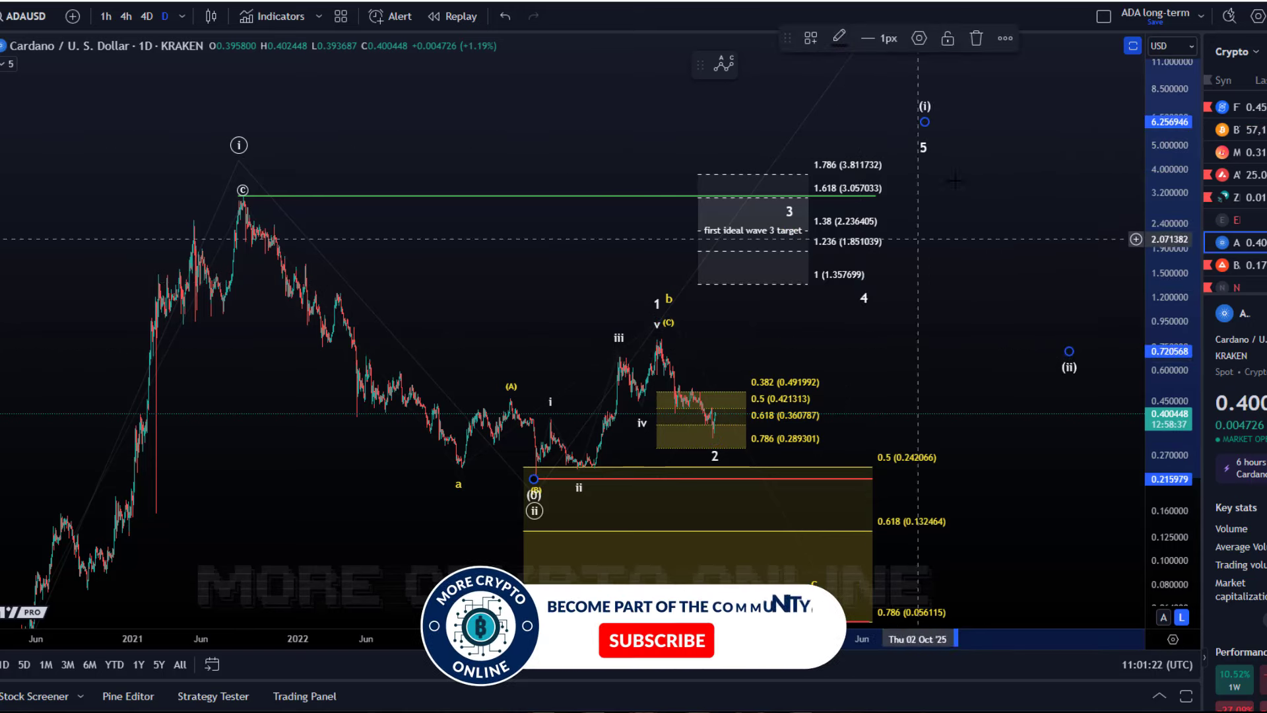
- Shift the white (iii) and (iv) projection points above wave (i) to later dates
{"action": "mouse_move", "coordinate": [1031, 156]}
{"action": "left_mouse_down"}
{"action": "mouse_move", "coordinate": [841, 422]}
{"action": "mouse_move", "coordinate": [799, 511]}
{"action": "left_mouse_up"}
{"action": "left_click_drag", "start_coordinate": [1076, 203], "coordinate": [975, 173]}
{"action": "left_click_drag", "start_coordinate": [899, 251], "coordinate": [861, 322]}
{"action": "left_click_drag", "start_coordinate": [725, 224], "coordinate": [797, 212]}
{"action": "left_click_drag", "start_coordinate": [850, 475], "coordinate": [971, 442]}
- Shift the circled iv, circled iii and white (v) projection points to later dates
{"action": "left_click_drag", "start_coordinate": [980, 244], "coordinate": [920, 397]}
{"action": "mouse_move", "coordinate": [856, 302]}
{"action": "left_mouse_down"}
{"action": "mouse_move", "coordinate": [995, 300]}
{"action": "mouse_move", "coordinate": [1013, 315]}
{"action": "left_mouse_up"}
{"action": "left_click_drag", "start_coordinate": [774, 123], "coordinate": [920, 134]}
{"action": "left_click_drag", "start_coordinate": [783, 169], "coordinate": [919, 180]}
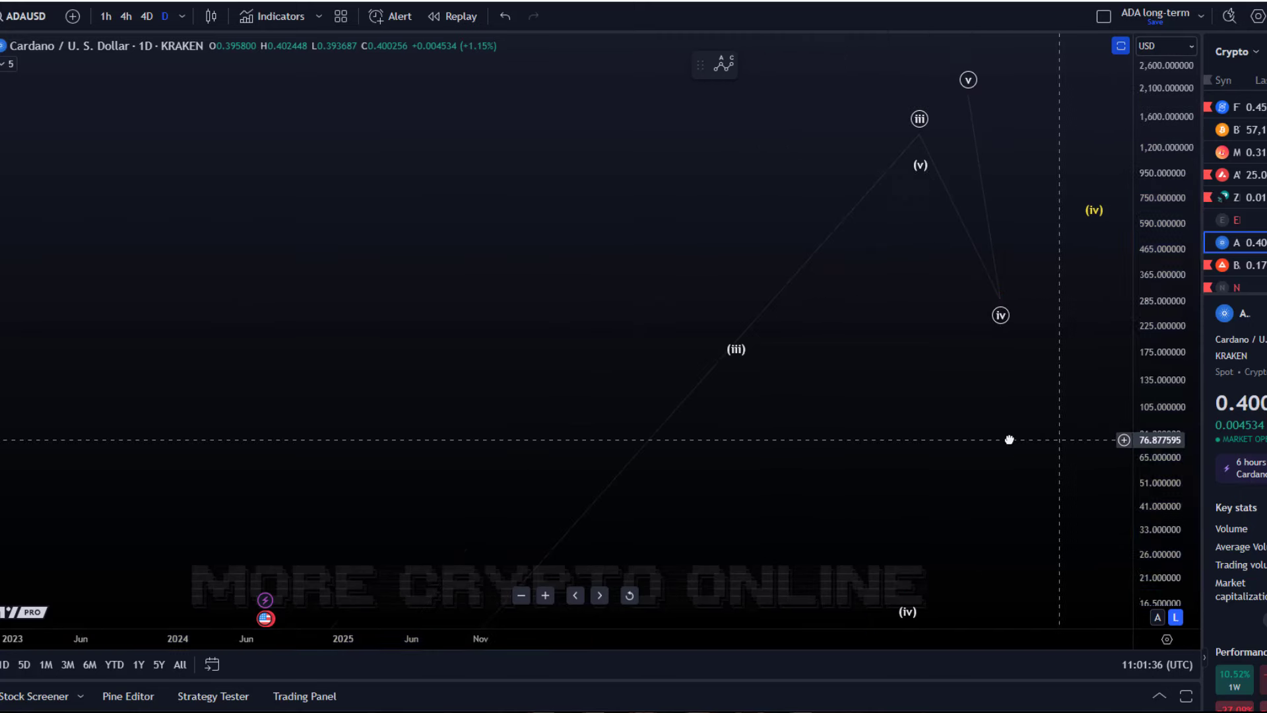
- Shift the circled v point and the yellow (iv), (iii) and (v) points to later dates
{"action": "left_click_drag", "start_coordinate": [1007, 153], "coordinate": [818, 195]}
{"action": "left_click_drag", "start_coordinate": [778, 138], "coordinate": [945, 168]}
{"action": "left_click_drag", "start_coordinate": [905, 252], "coordinate": [1055, 247]}
{"action": "left_click_drag", "start_coordinate": [874, 271], "coordinate": [786, 390]}
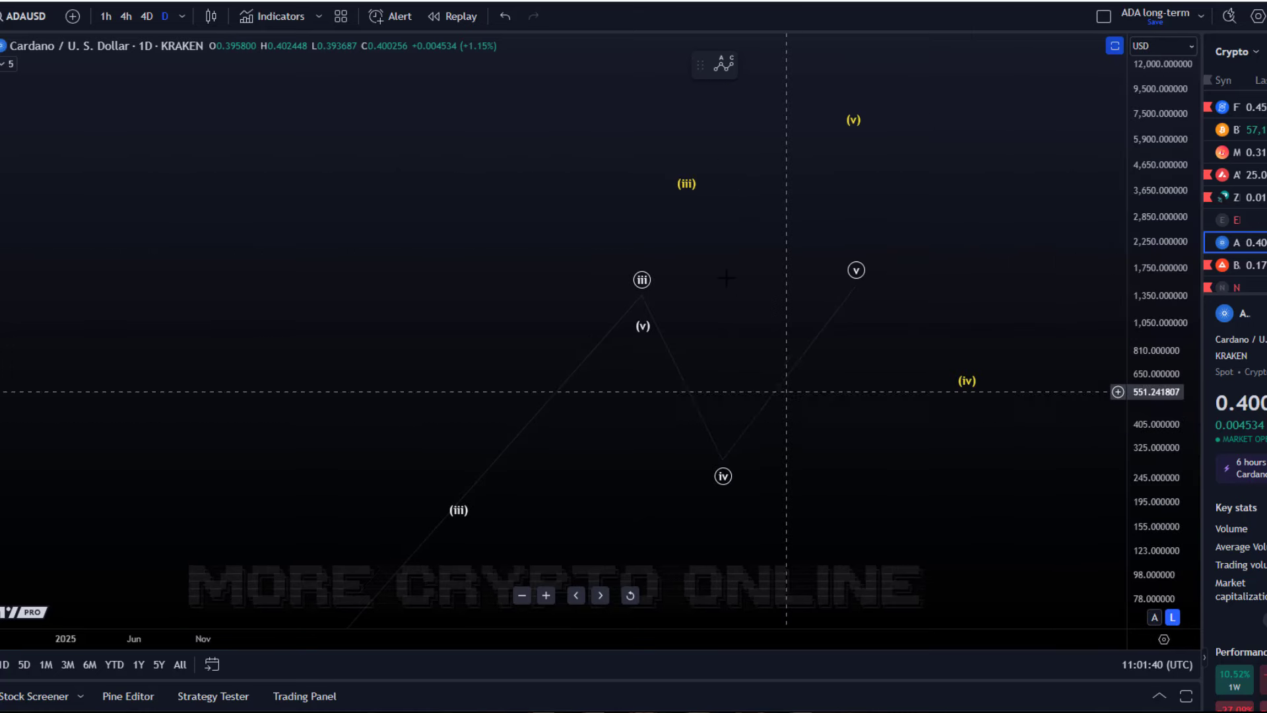
{"action": "left_click", "coordinate": [686, 200]}
{"action": "left_click_drag", "start_coordinate": [702, 201], "coordinate": [860, 242]}
{"action": "left_click_drag", "start_coordinate": [856, 134], "coordinate": [1106, 194]}
- Move the white (iii) projection point to a slightly later date and a lower price
{"action": "left_click_drag", "start_coordinate": [924, 510], "coordinate": [1260, 236]}
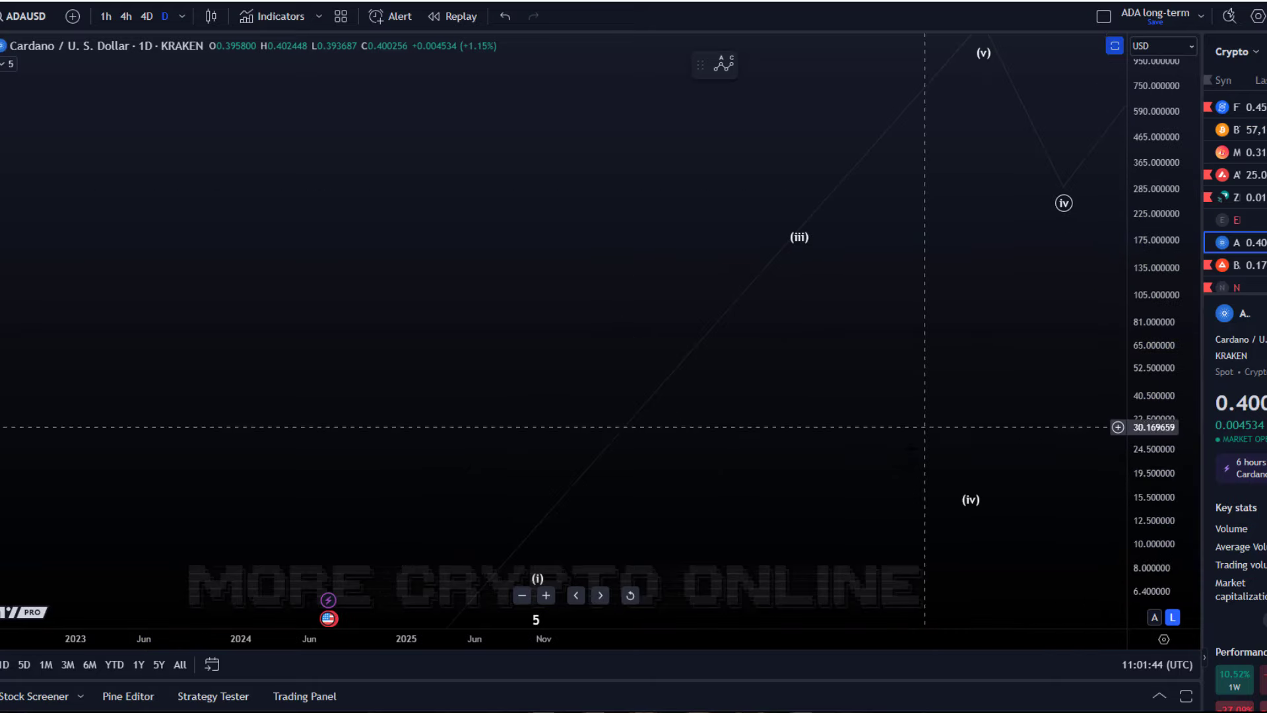
{"action": "left_click_drag", "start_coordinate": [812, 346], "coordinate": [898, 306]}
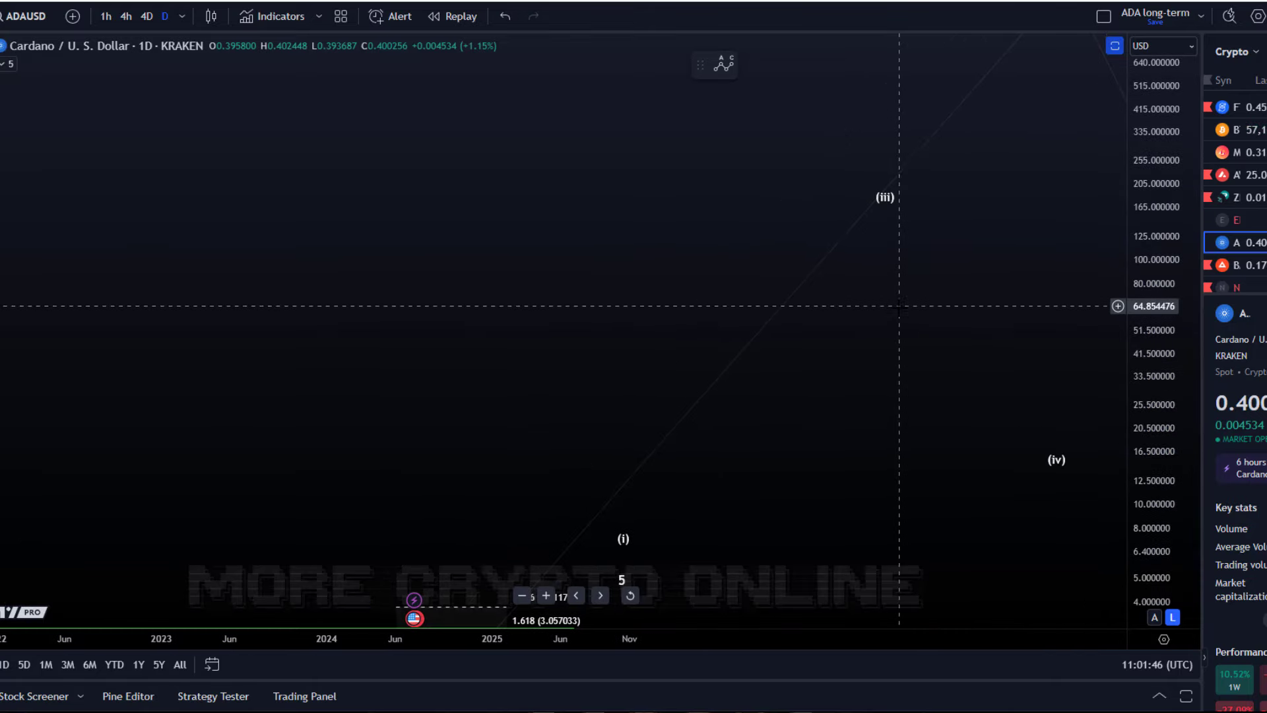
{"action": "left_click_drag", "start_coordinate": [883, 217], "coordinate": [944, 239]}
{"action": "left_click_drag", "start_coordinate": [935, 457], "coordinate": [1184, 119]}
{"action": "left_click_drag", "start_coordinate": [925, 478], "coordinate": [884, 453]}
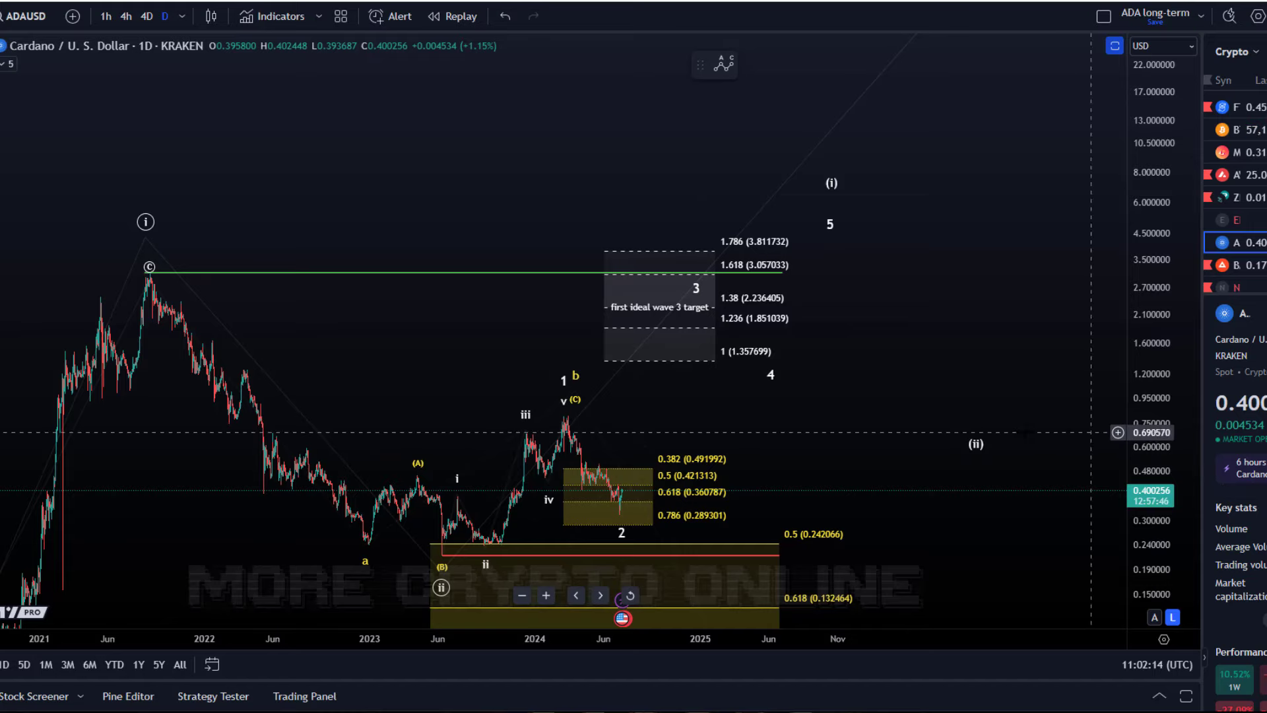
- Move the wave 2 point to about 0.3085 on 6 July 2024, under the recent low
{"action": "scroll", "coordinate": [726, 489], "scroll_direction": "up", "scroll_amount": 1}
{"action": "left_click_drag", "start_coordinate": [677, 515], "coordinate": [933, 461]}
{"action": "scroll", "coordinate": [930, 461], "scroll_direction": "up", "scroll_amount": 3}
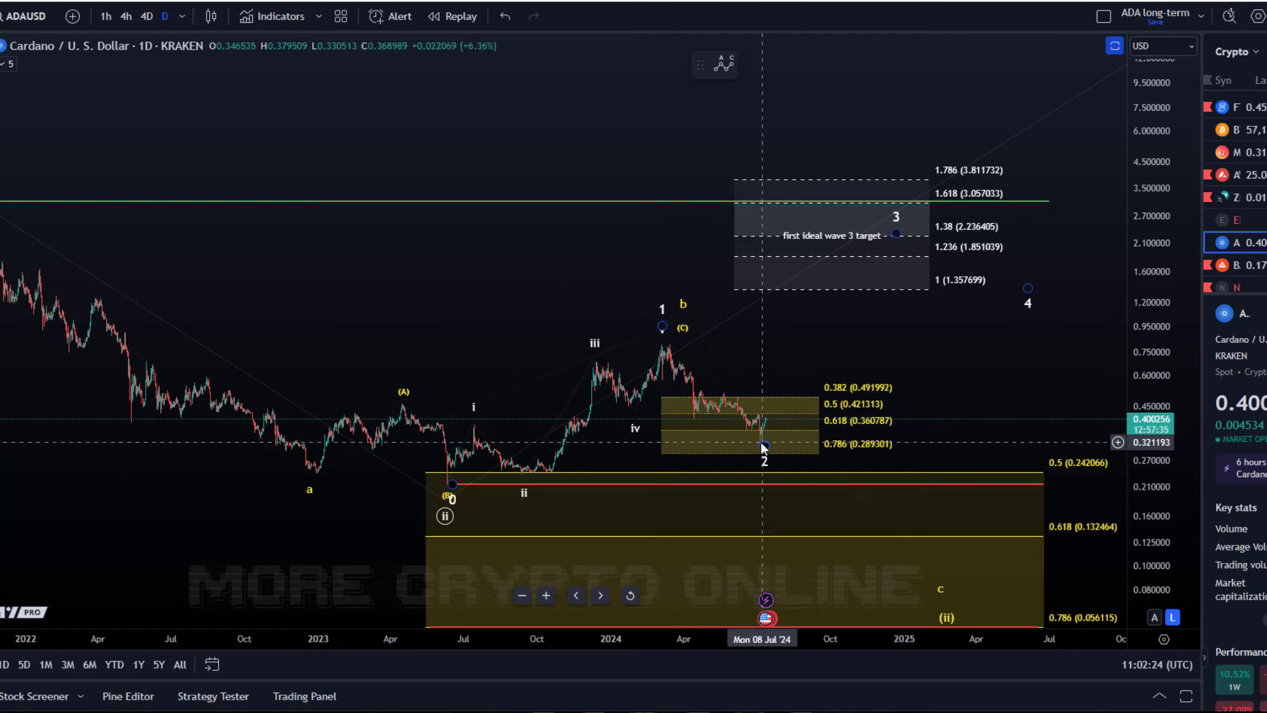
{"action": "scroll", "coordinate": [760, 441], "scroll_direction": "up", "scroll_amount": 3}
{"action": "left_click_drag", "start_coordinate": [575, 363], "coordinate": [615, 340]}
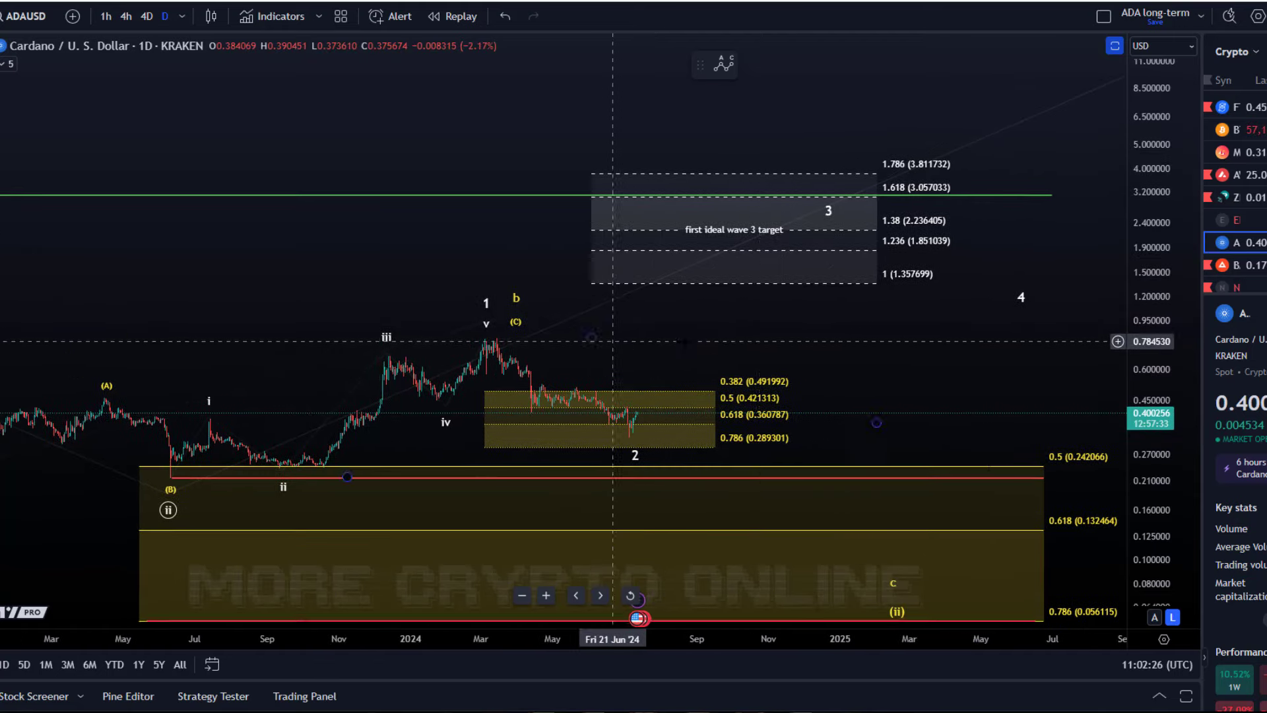
{"action": "left_click_drag", "start_coordinate": [1143, 518], "coordinate": [1049, 373]}
{"action": "scroll", "coordinate": [881, 451], "scroll_direction": "up", "scroll_amount": 2}
{"action": "left_click_drag", "start_coordinate": [862, 396], "coordinate": [1065, 387]}
{"action": "scroll", "coordinate": [1055, 389], "scroll_direction": "up", "scroll_amount": 3}
{"action": "left_click_drag", "start_coordinate": [761, 326], "coordinate": [815, 263]}
{"action": "left_click_drag", "start_coordinate": [663, 457], "coordinate": [623, 526]}
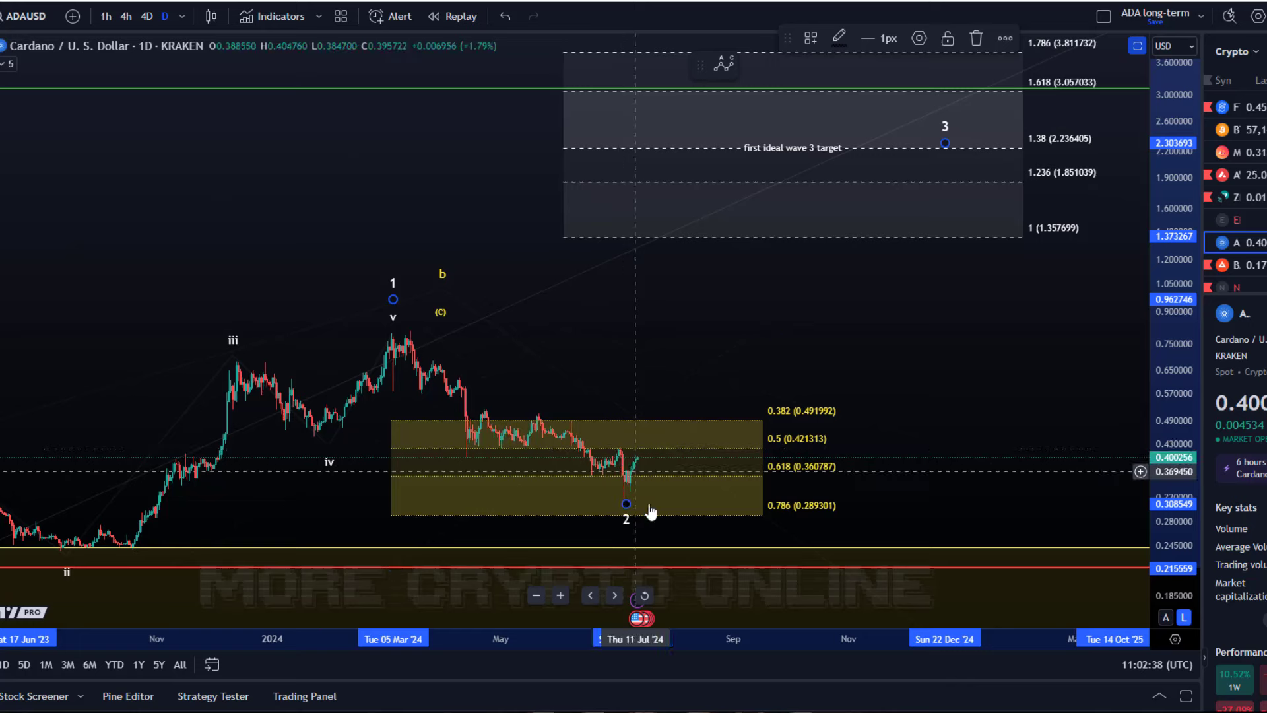
- Move the wave 3 point to 20 November 2024 and lower the wave 3 extension's third anchor to about 0.321 on 29 January 2025
{"action": "left_click_drag", "start_coordinate": [869, 309], "coordinate": [852, 359]}
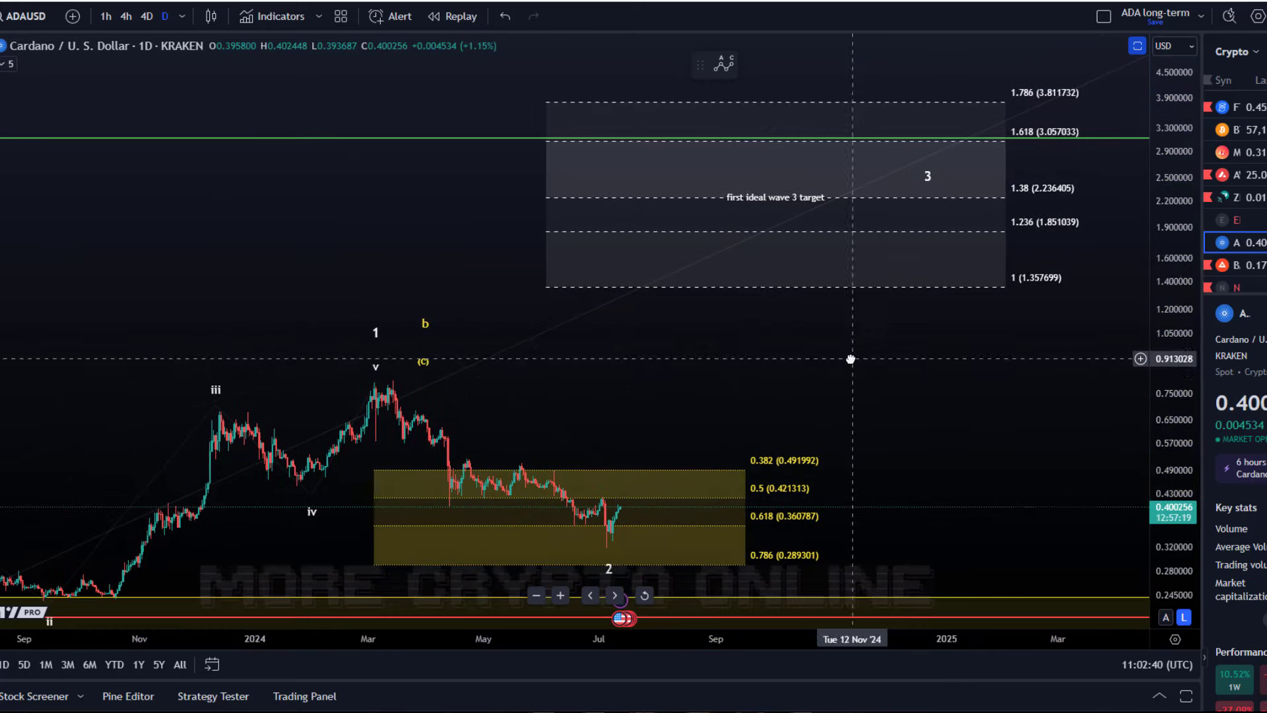
{"action": "left_click_drag", "start_coordinate": [1173, 271], "coordinate": [1173, 422]}
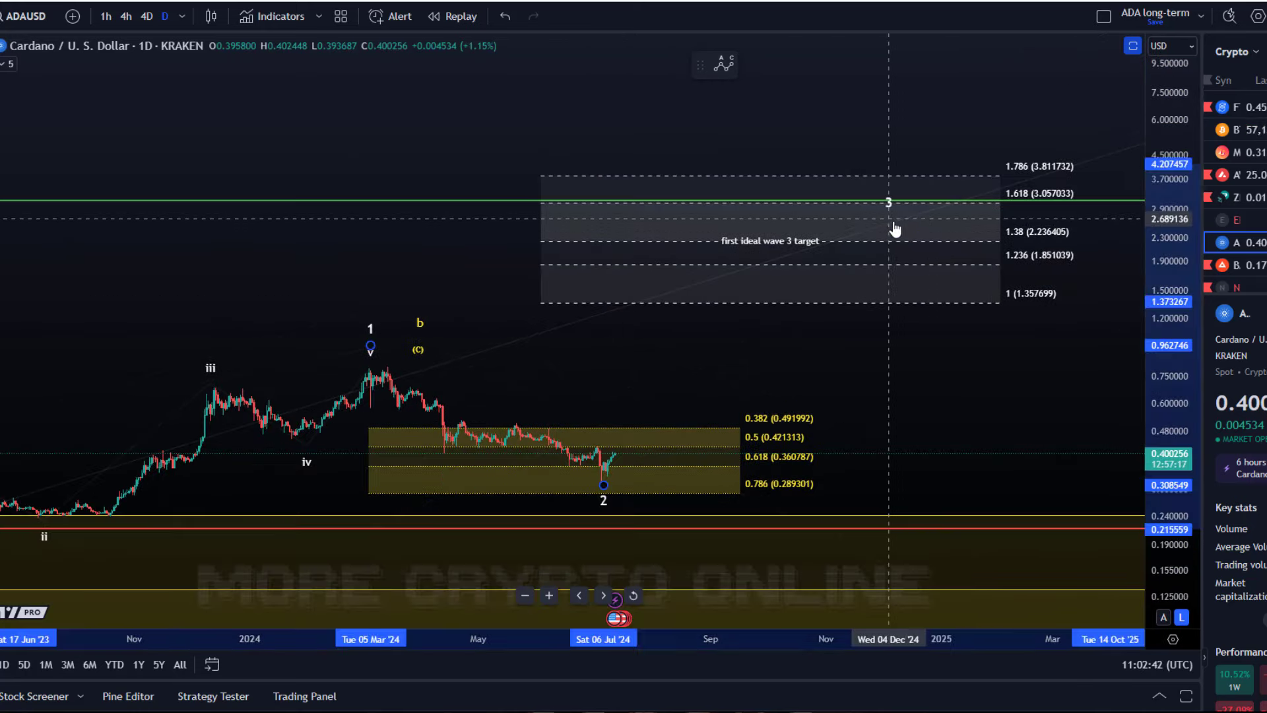
{"action": "left_click", "coordinate": [754, 250]}
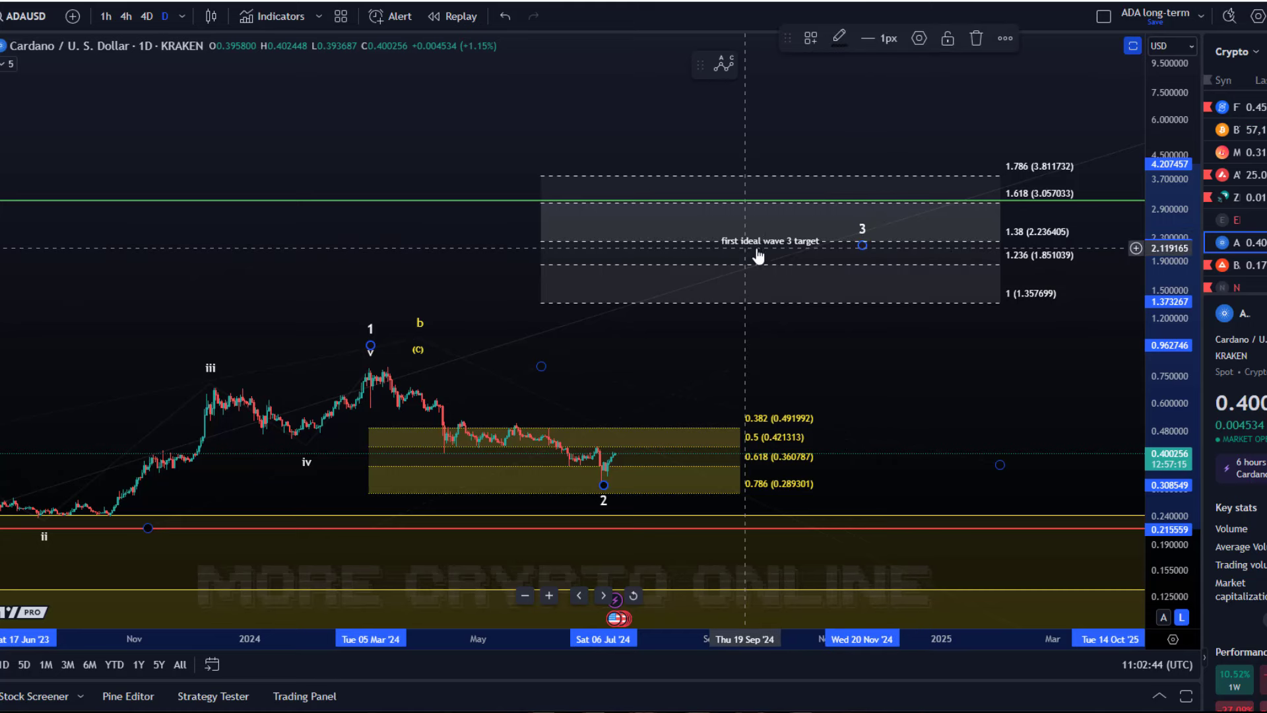
{"action": "left_click", "coordinate": [1032, 239]}
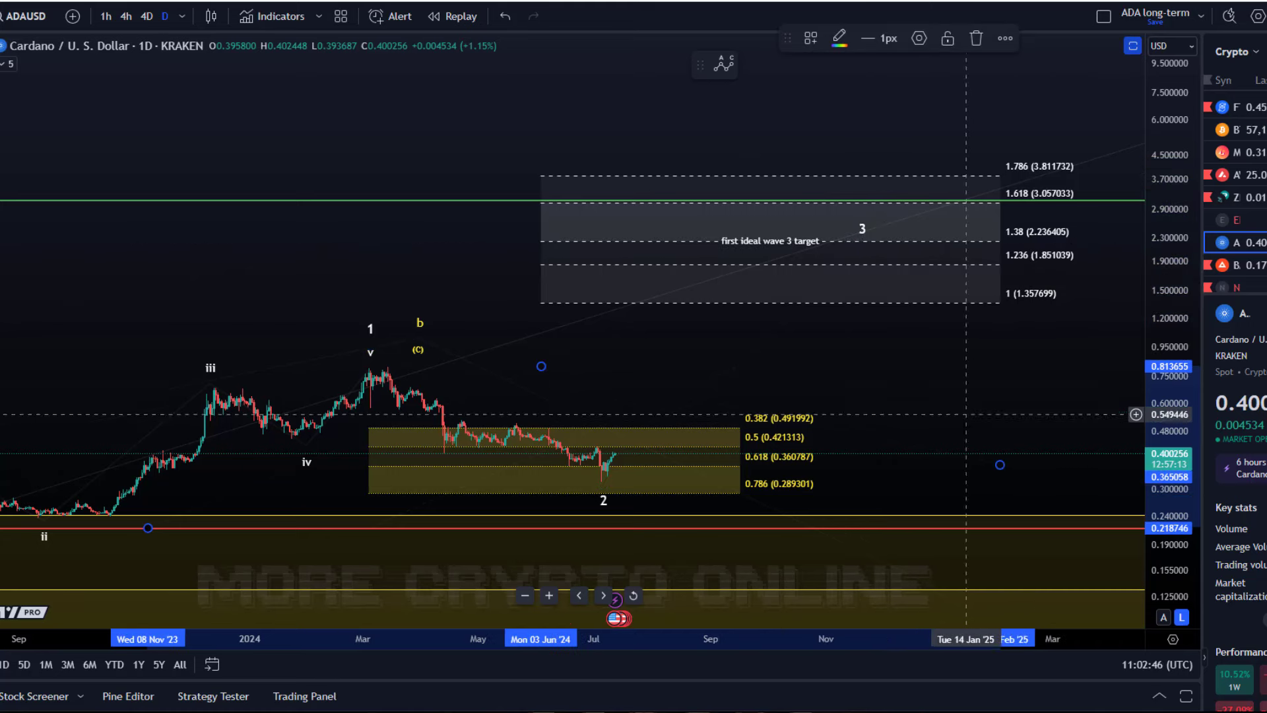
{"action": "left_click_drag", "start_coordinate": [1000, 466], "coordinate": [995, 480]}
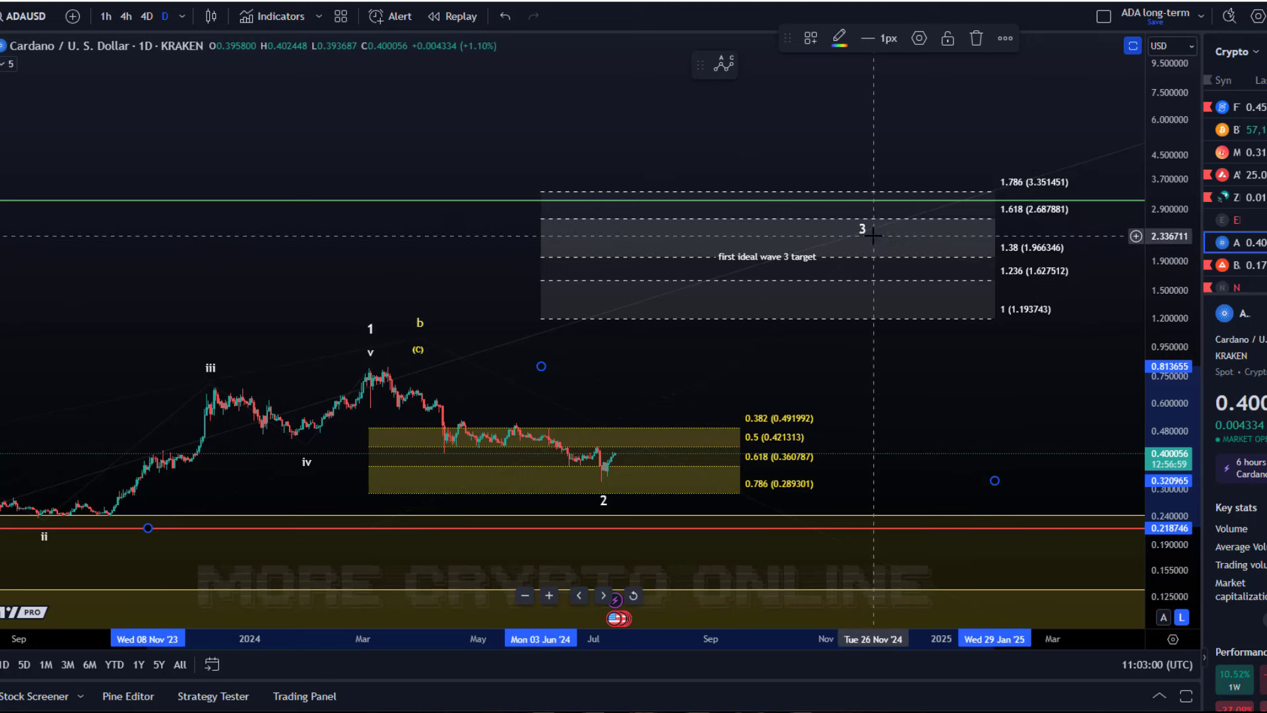
- Move wave 3 to about 2.02 on 12 November 2024 and wave 4 to about 1.18 on 28 April 2025
{"action": "left_click_drag", "start_coordinate": [861, 241], "coordinate": [848, 255]}
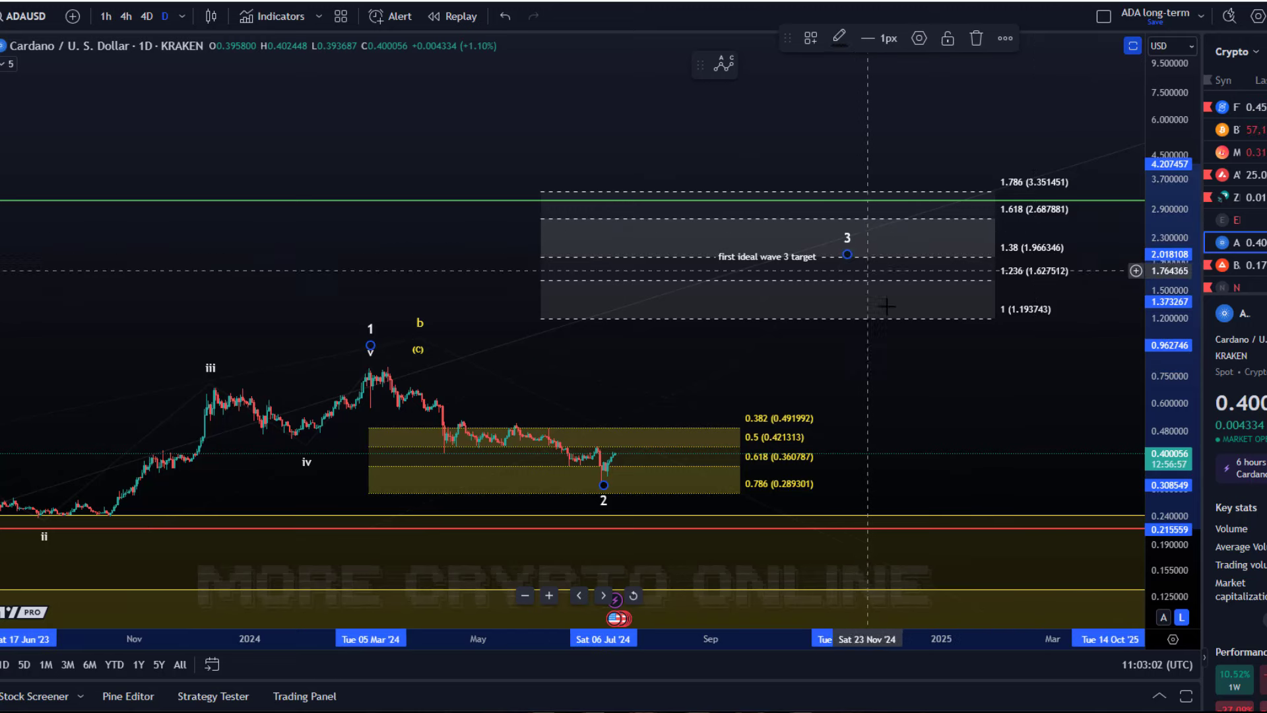
{"action": "scroll", "coordinate": [885, 306], "scroll_direction": "down", "scroll_amount": 3}
{"action": "left_click_drag", "start_coordinate": [1035, 399], "coordinate": [766, 439]}
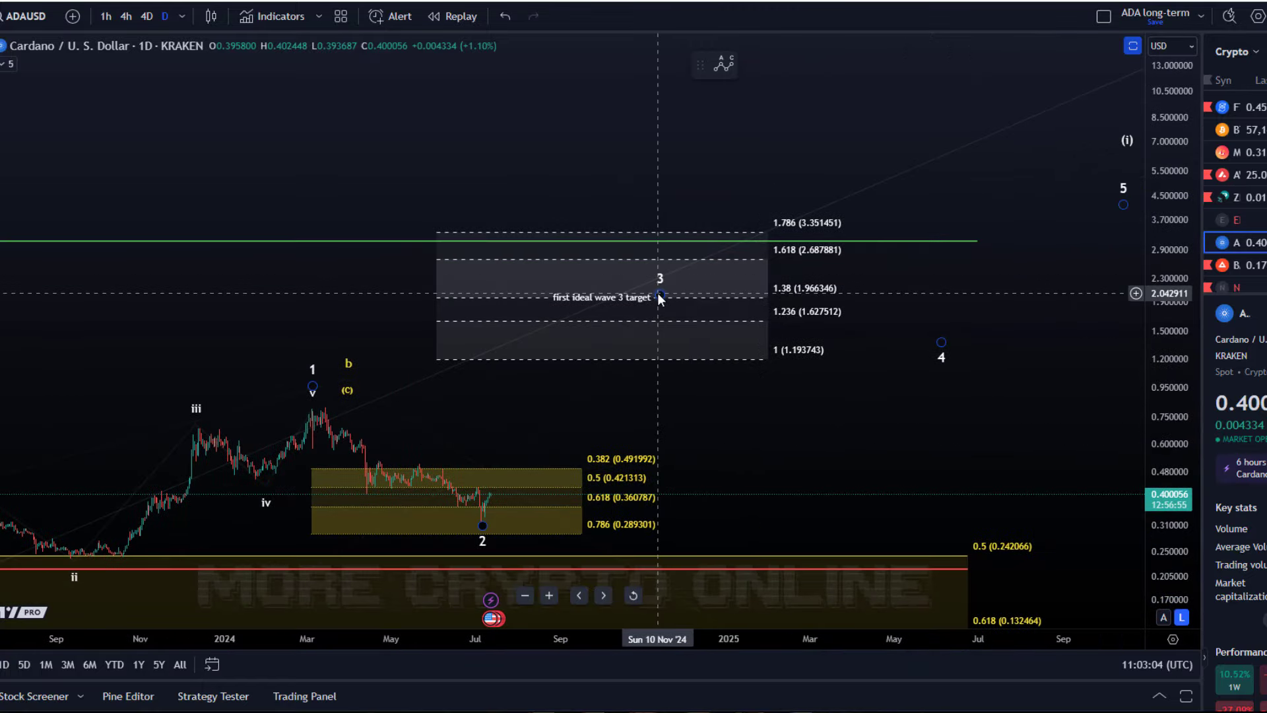
{"action": "left_click_drag", "start_coordinate": [946, 361], "coordinate": [890, 361]}
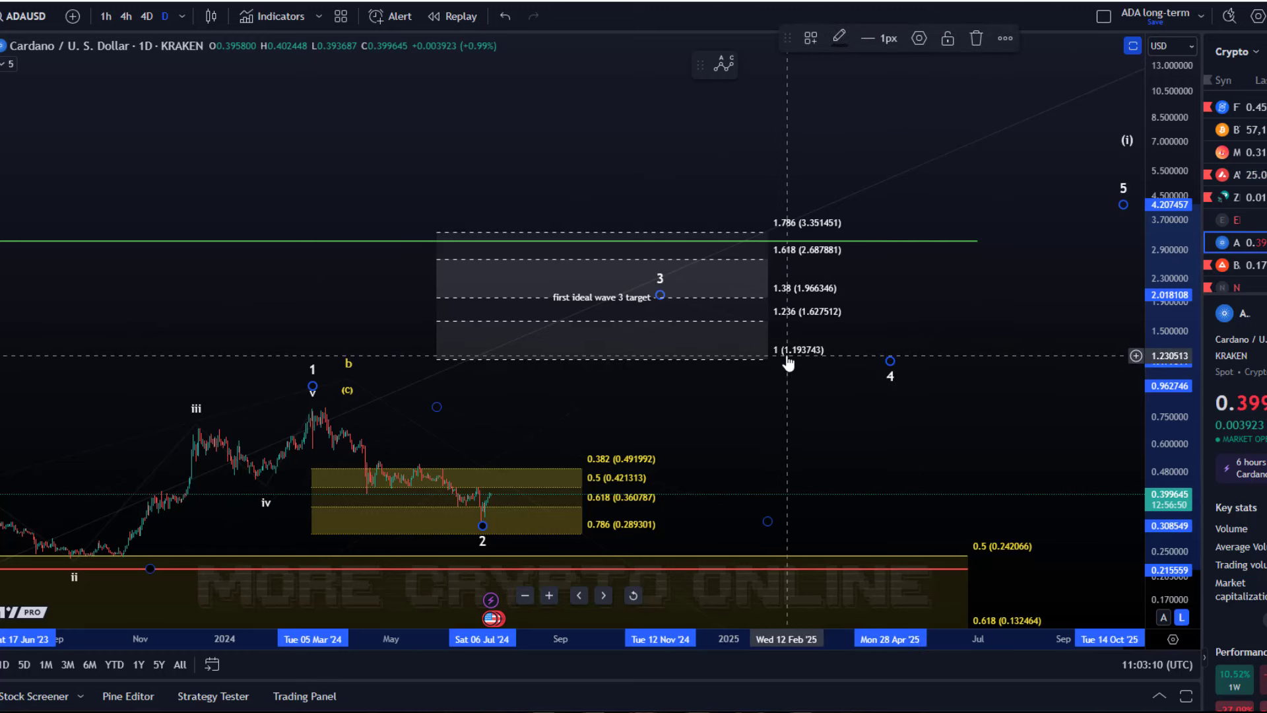
- Lower the wave 5 point to about 3.35 on 15 September 2025 and bring the (i) point down above it
{"action": "left_click_drag", "start_coordinate": [997, 409], "coordinate": [935, 449]}
{"action": "left_click_drag", "start_coordinate": [1062, 243], "coordinate": [1021, 271]}
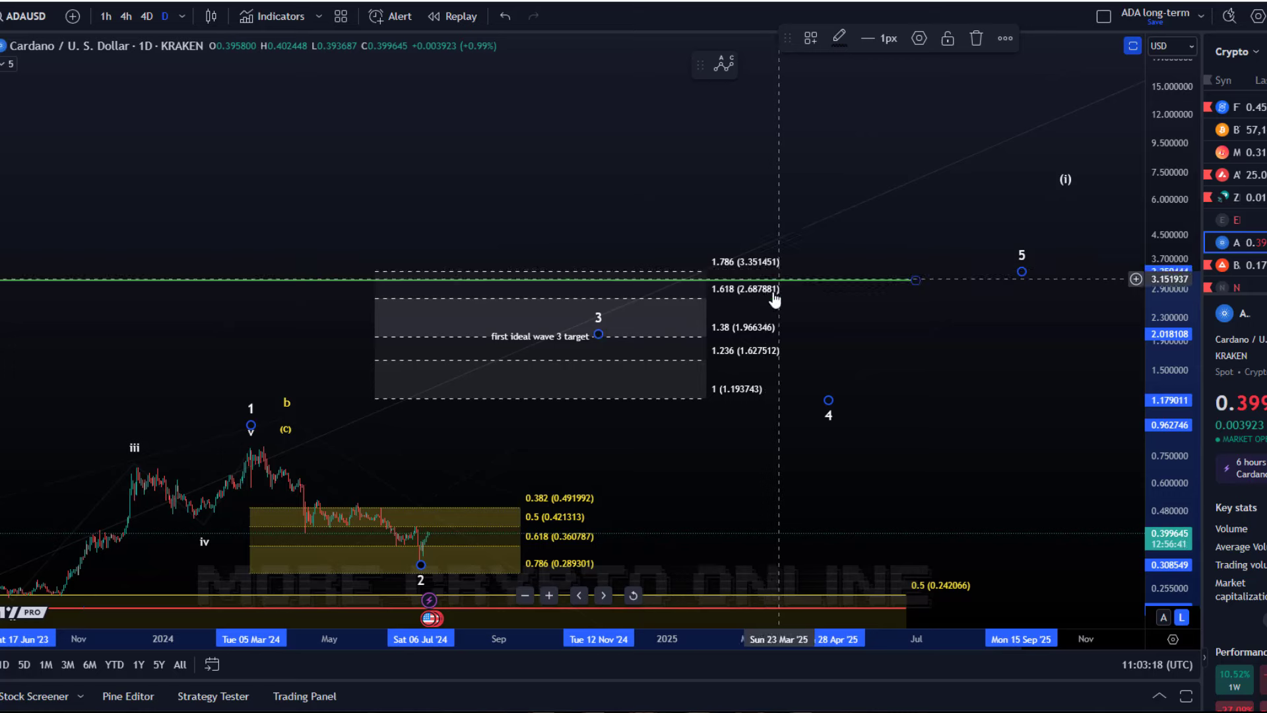
{"action": "left_click", "coordinate": [1058, 215]}
{"action": "left_click_drag", "start_coordinate": [1056, 210], "coordinate": [1019, 231]}
- Try the wave 3 point at about 3.45, and settle it at about 2.04 on 23 November 2024
{"action": "left_click_drag", "start_coordinate": [1006, 403], "coordinate": [1217, 376]}
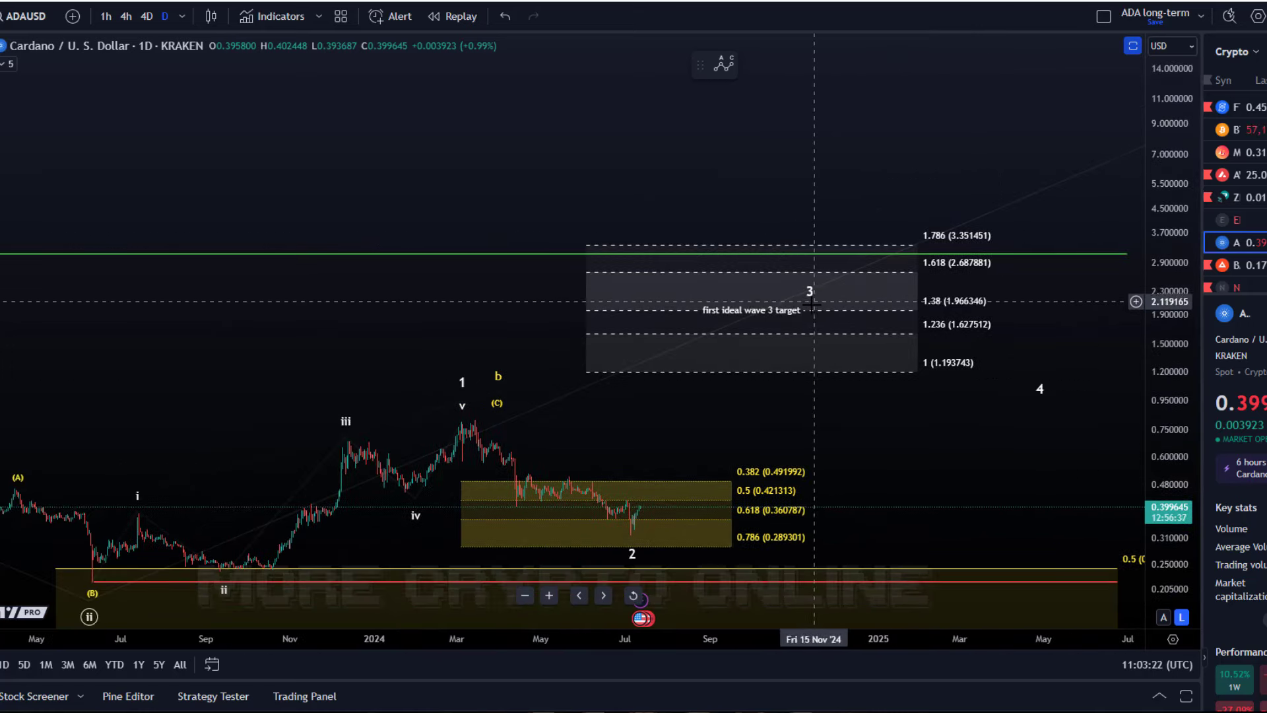
{"action": "left_click_drag", "start_coordinate": [812, 310], "coordinate": [829, 257]}
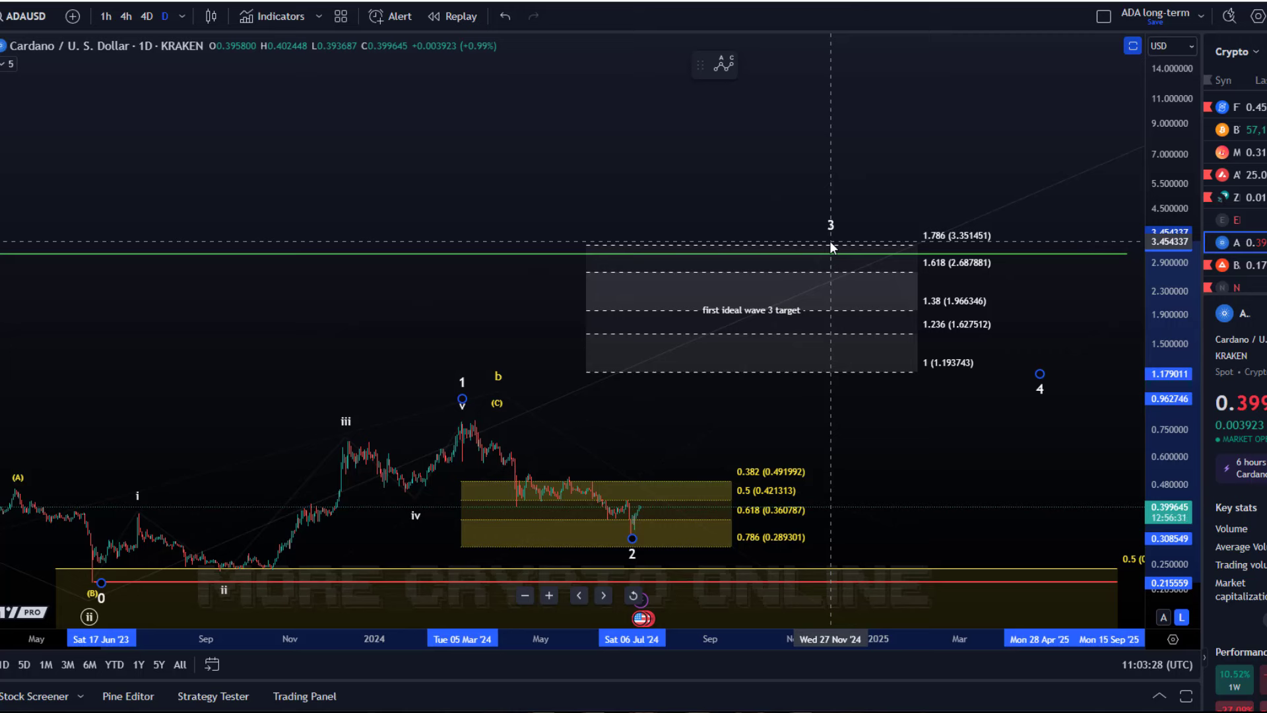
{"action": "left_click_drag", "start_coordinate": [830, 242], "coordinate": [819, 279]}
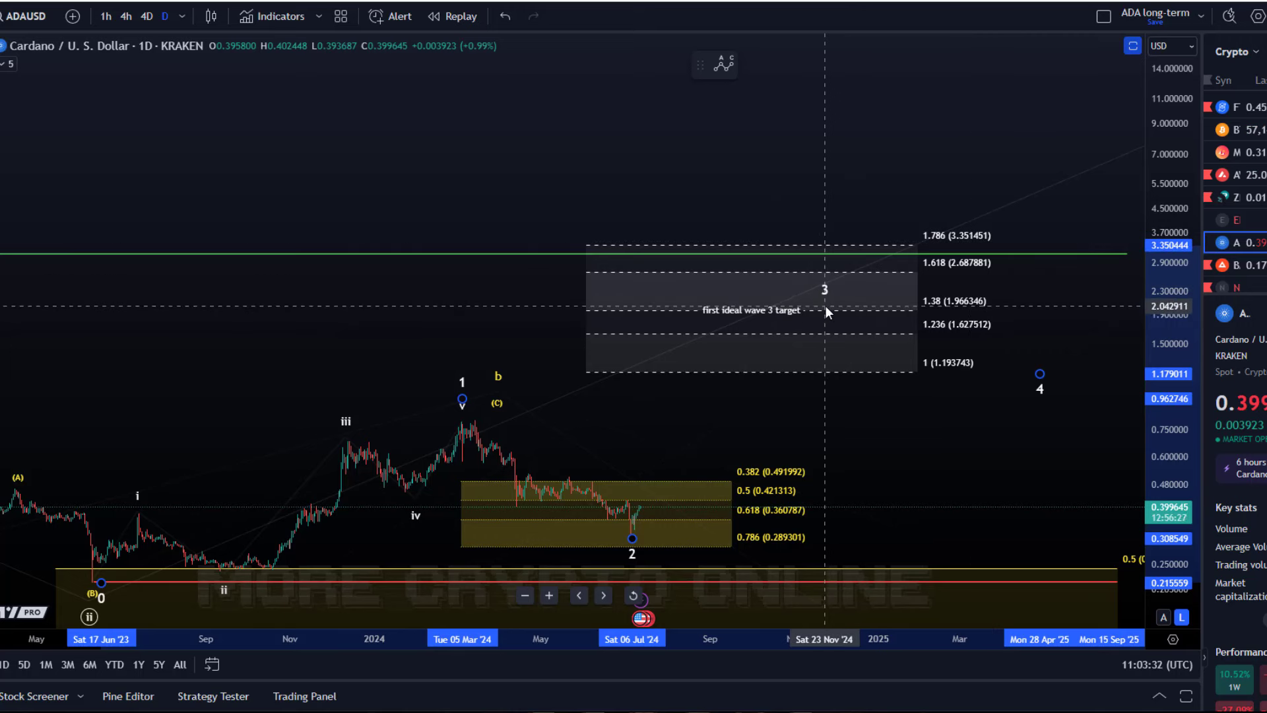
{"action": "left_click", "coordinate": [826, 308]}
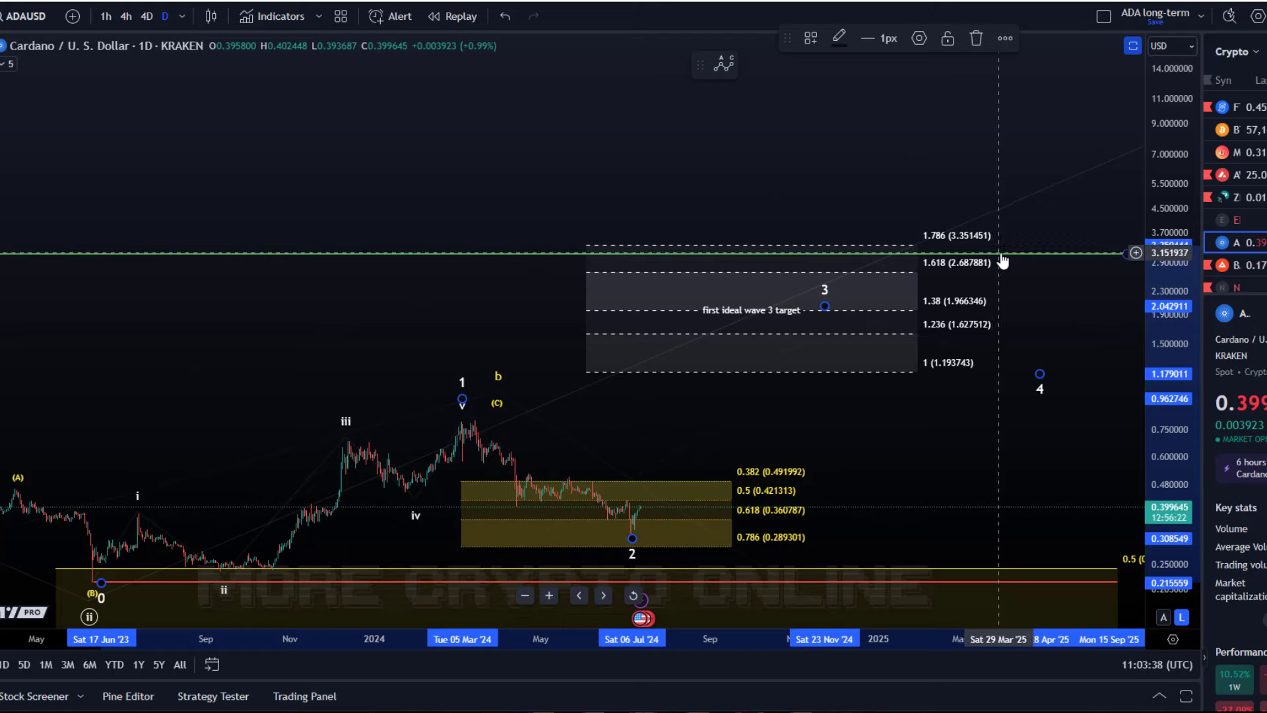
{"action": "mouse_move", "coordinate": [1120, 330]}
{"action": "left_mouse_down"}
{"action": "mouse_move", "coordinate": [715, 332]}
{"action": "mouse_move", "coordinate": [738, 349]}
{"action": "left_mouse_up"}
{"action": "mouse_move", "coordinate": [811, 425]}
{"action": "left_mouse_down"}
{"action": "mouse_move", "coordinate": [939, 417]}
{"action": "mouse_move", "coordinate": [956, 255]}
{"action": "left_mouse_up"}
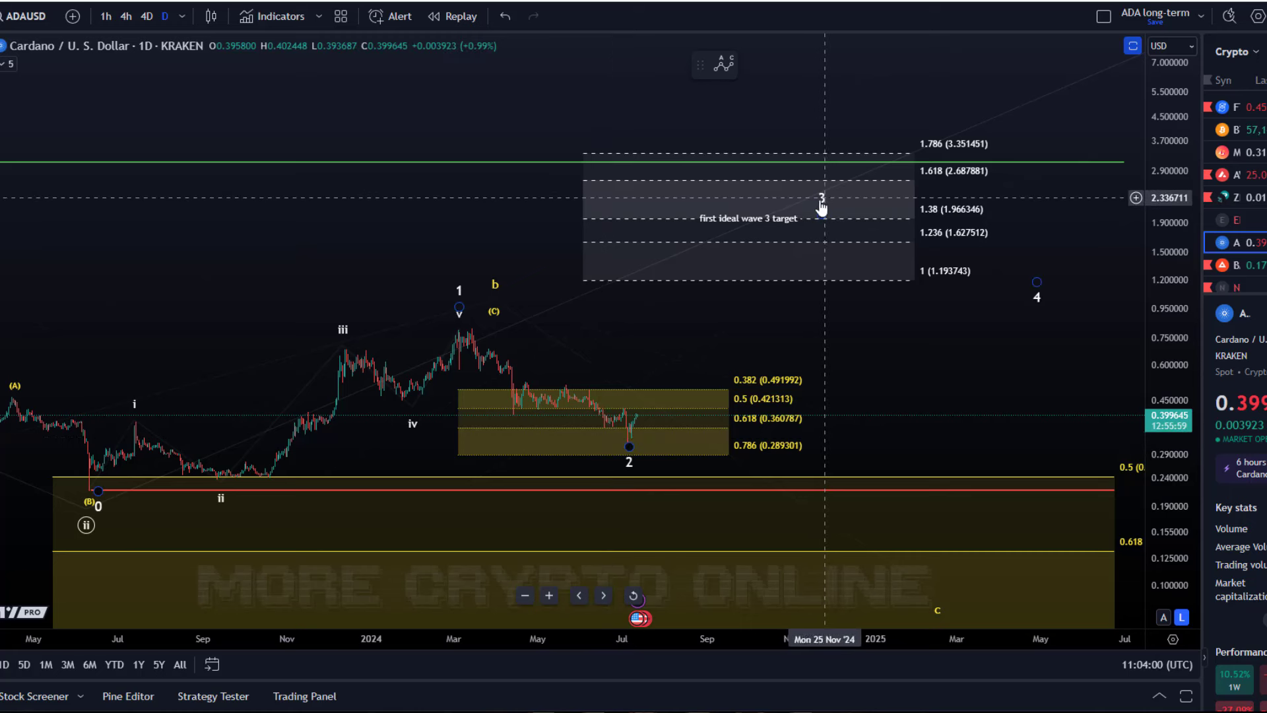
{"action": "scroll", "coordinate": [760, 462], "scroll_direction": "down", "scroll_amount": 3}
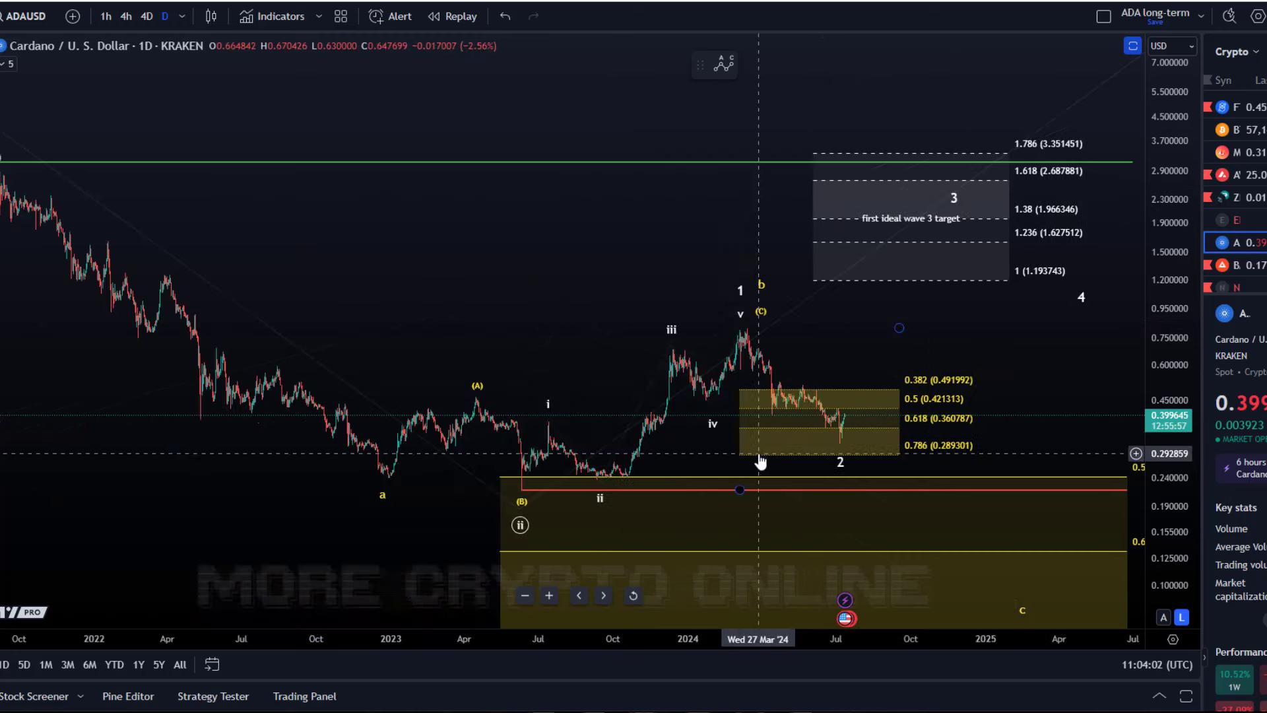
{"action": "scroll", "coordinate": [758, 453], "scroll_direction": "down", "scroll_amount": 1}
{"action": "left_click_drag", "start_coordinate": [626, 243], "coordinate": [366, 246]}
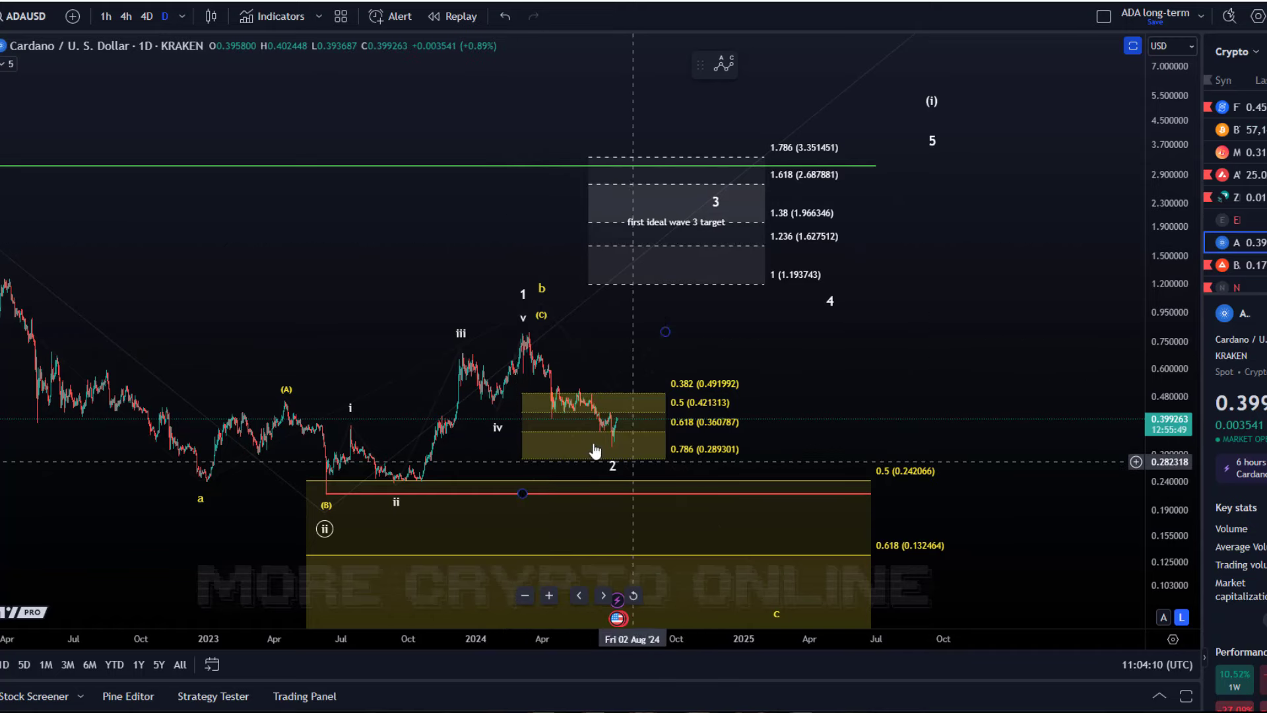
- Switch to the 1-hour Cardano / TetherUS chart and show a wider stretch of price history
{"action": "left_click", "coordinate": [607, 1]}
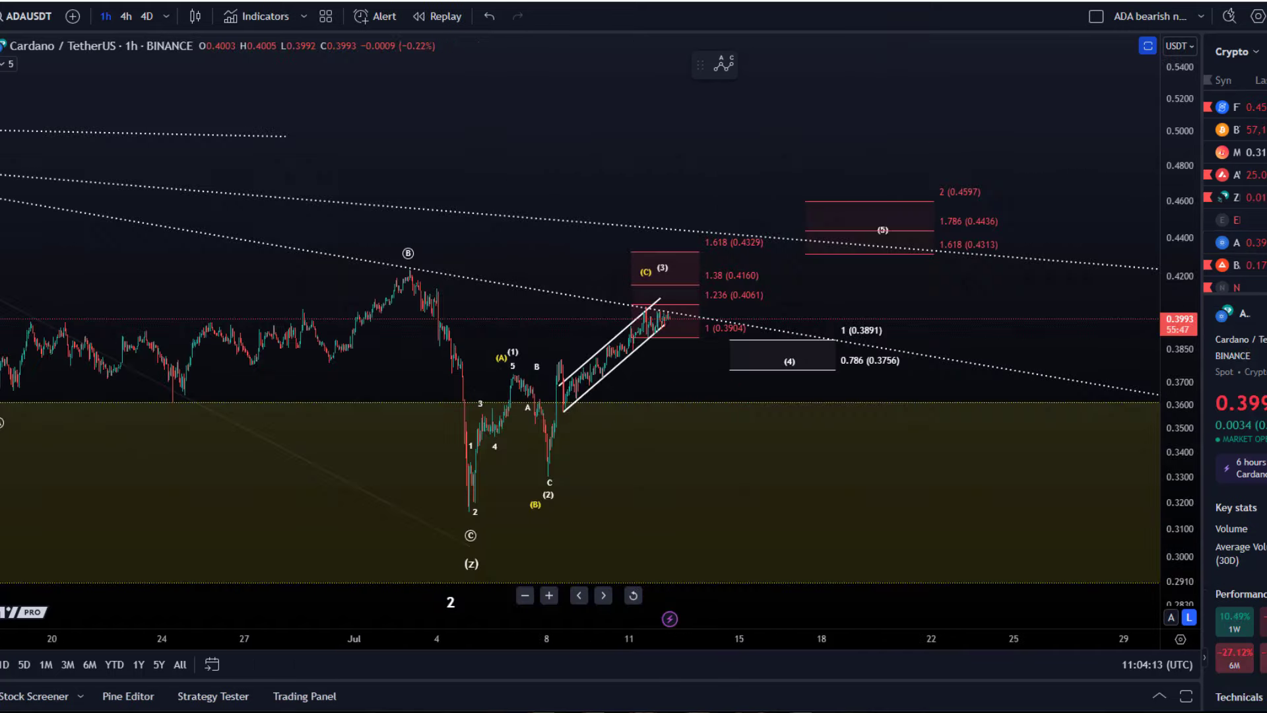
{"action": "scroll", "coordinate": [580, 410], "scroll_direction": "down", "scroll_amount": 5}
{"action": "scroll", "coordinate": [610, 404], "scroll_direction": "up", "scroll_amount": 3}
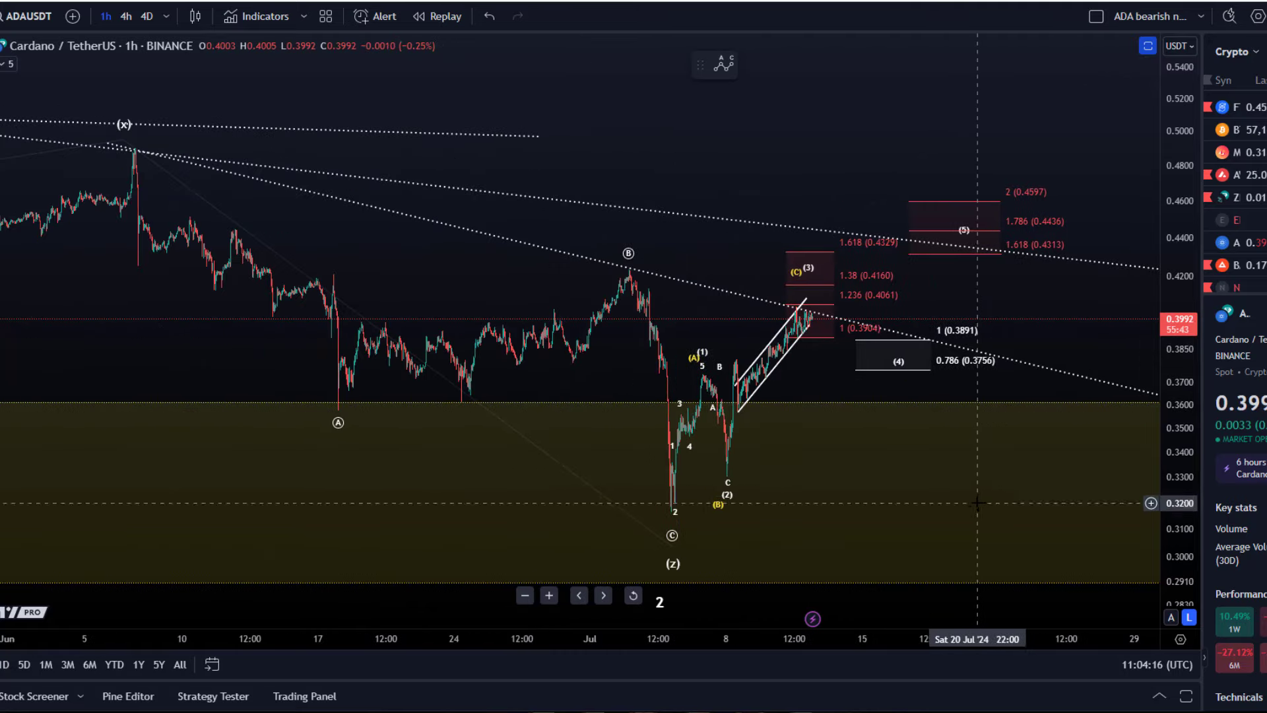
- Extend both lines of the rising channel further up along their slope, ending the upper line at about 0.4177
{"action": "left_click_drag", "start_coordinate": [974, 490], "coordinate": [963, 378]}
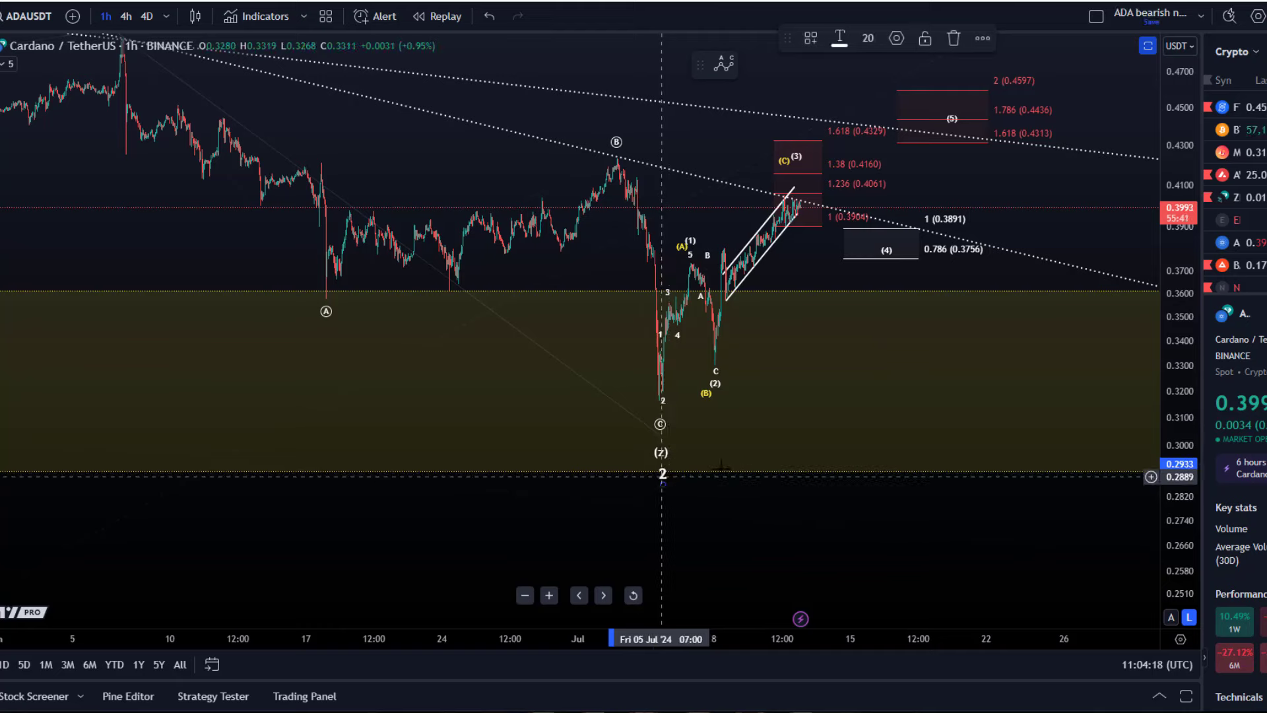
{"action": "scroll", "coordinate": [817, 500], "scroll_direction": "up", "scroll_amount": 5}
{"action": "left_click_drag", "start_coordinate": [733, 507], "coordinate": [1018, 490]}
{"action": "scroll", "coordinate": [883, 495], "scroll_direction": "up", "scroll_amount": 3}
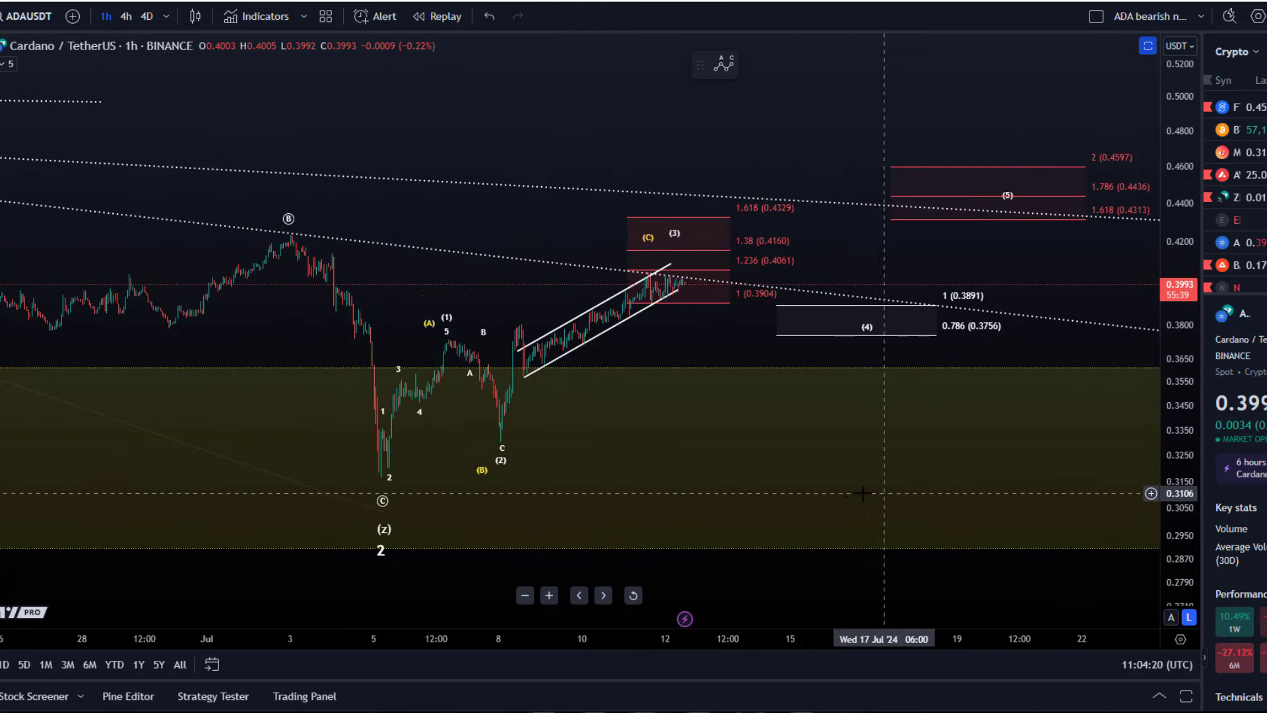
{"action": "left_click_drag", "start_coordinate": [886, 499], "coordinate": [940, 516]}
{"action": "mouse_move", "coordinate": [731, 308]}
{"action": "left_mouse_down"}
{"action": "mouse_move", "coordinate": [780, 284]}
{"action": "mouse_move", "coordinate": [764, 264]}
{"action": "left_mouse_up"}
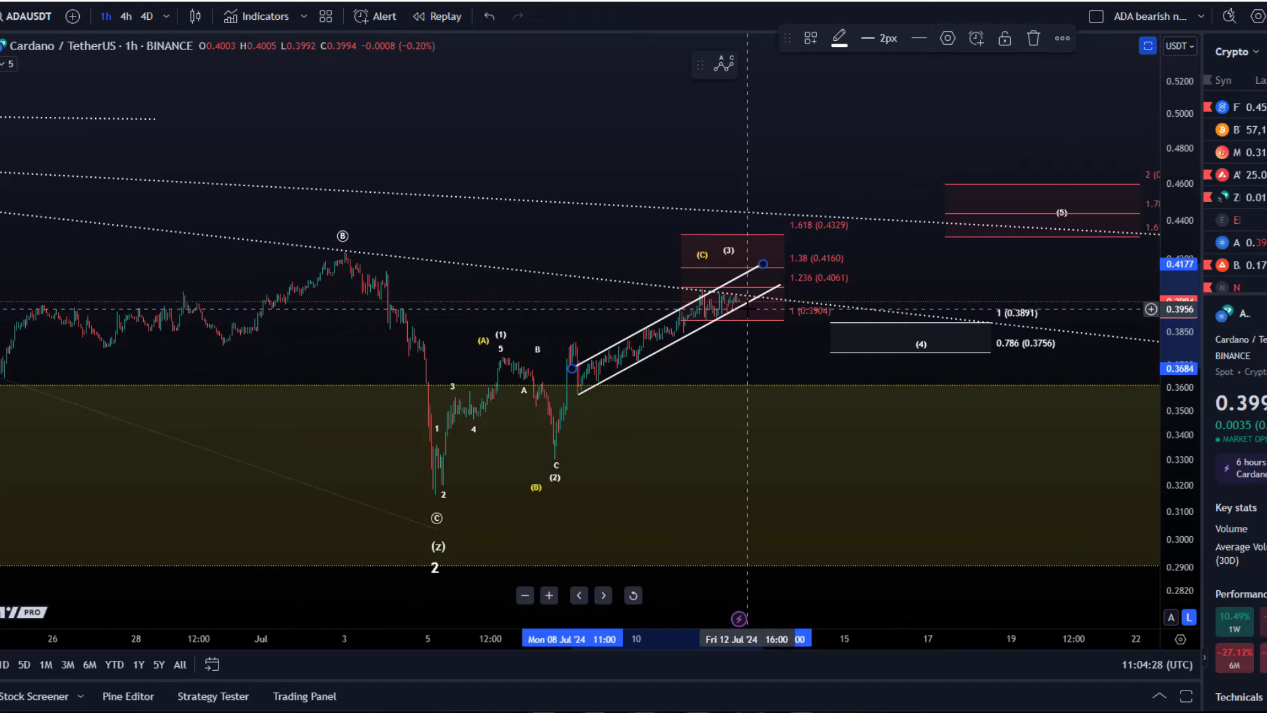
- Move the yellow (C) point near the upper channel line and the wave (3) point to about 0.4162 on 13 July 2024
{"action": "scroll", "coordinate": [416, 310], "scroll_direction": "down", "scroll_amount": 3}
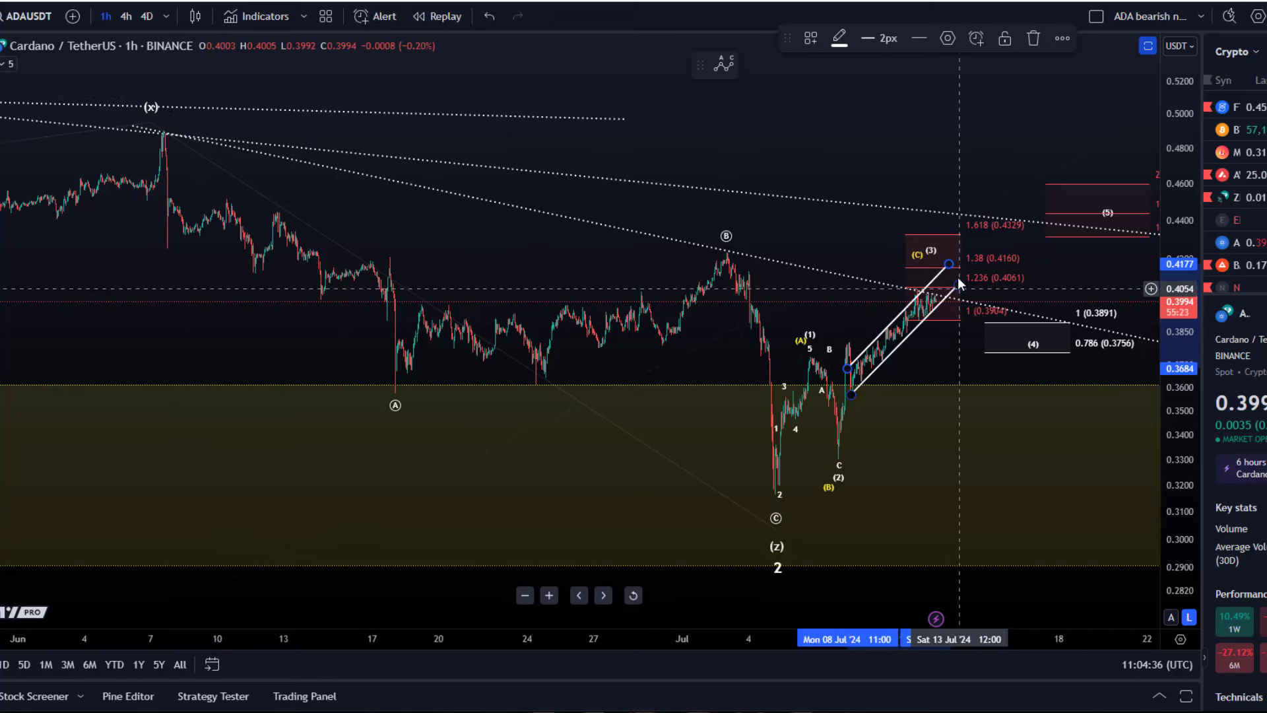
{"action": "scroll", "coordinate": [950, 289], "scroll_direction": "up", "scroll_amount": 5}
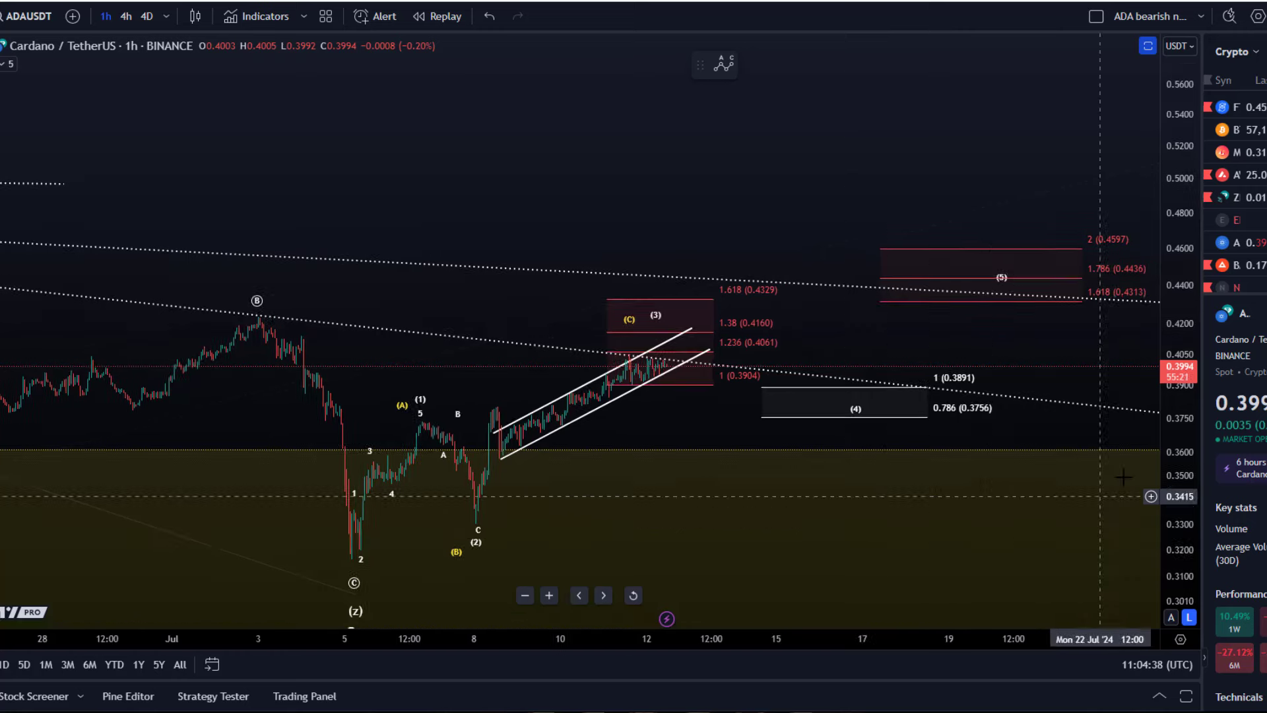
{"action": "left_click_drag", "start_coordinate": [1191, 498], "coordinate": [1187, 402]}
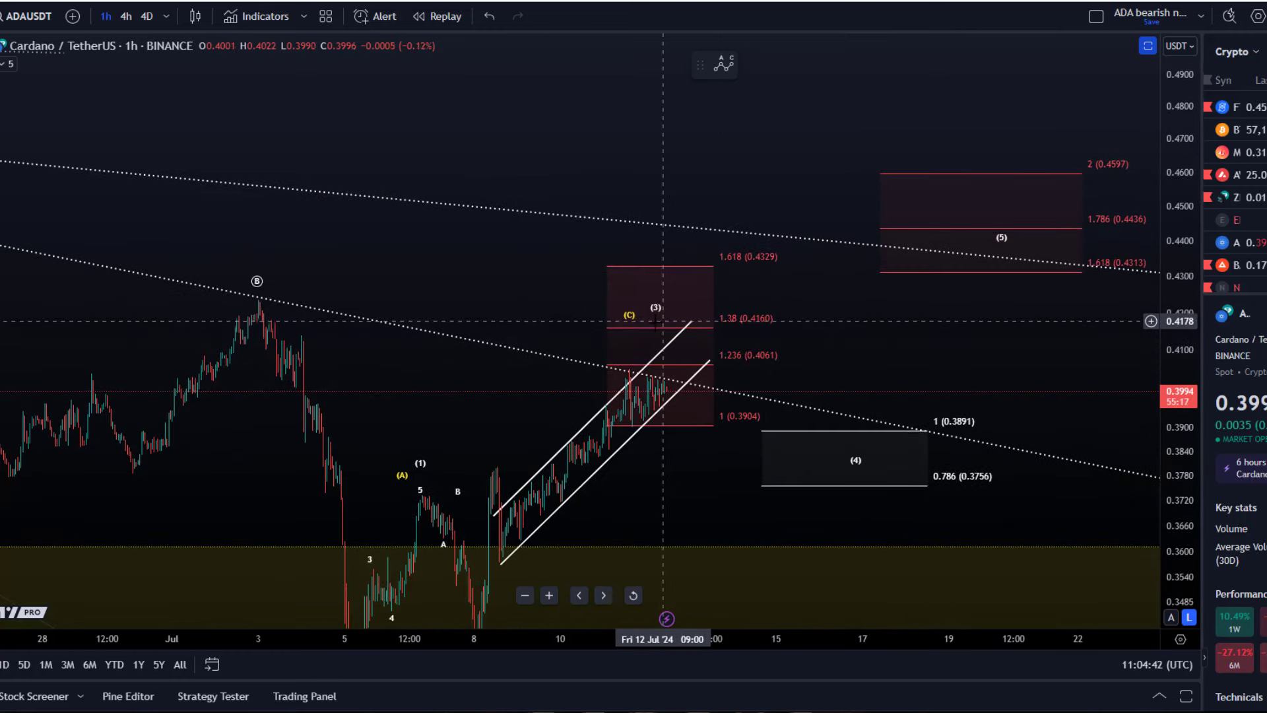
{"action": "mouse_move", "coordinate": [631, 325]}
{"action": "left_mouse_down"}
{"action": "mouse_move", "coordinate": [661, 363]}
{"action": "mouse_move", "coordinate": [663, 333]}
{"action": "mouse_move", "coordinate": [689, 330]}
{"action": "left_mouse_up"}
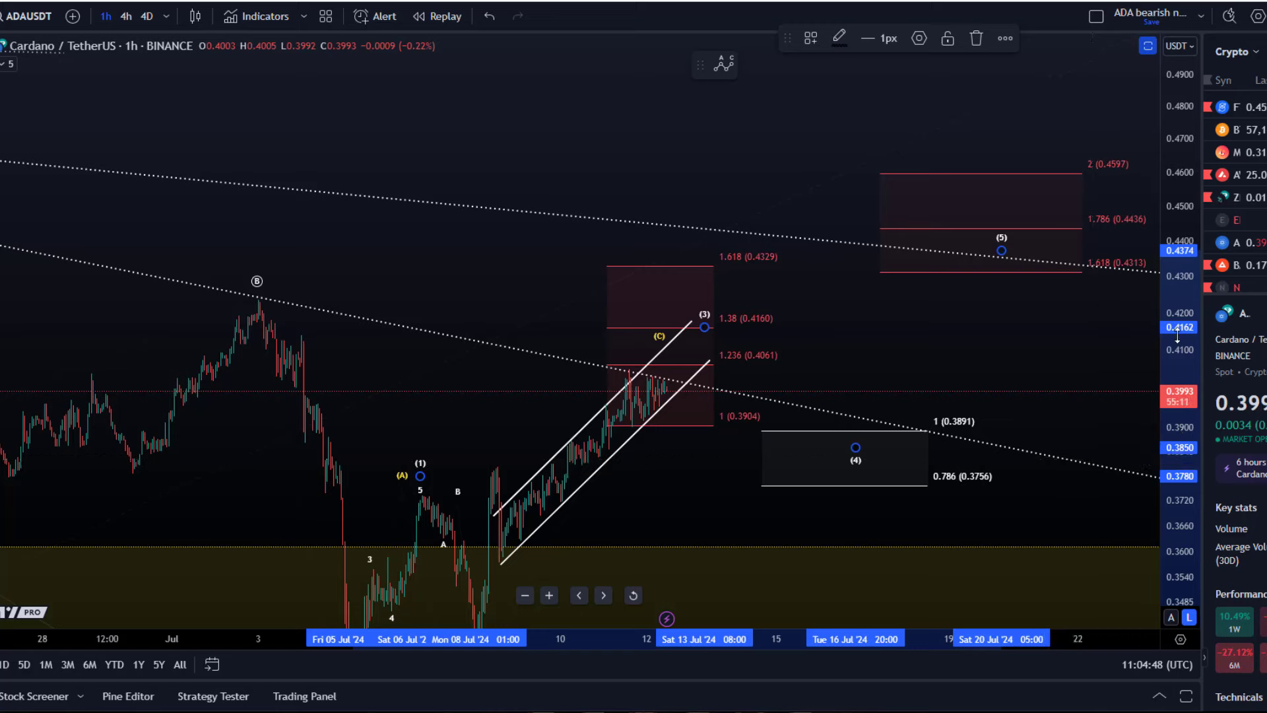
- Settle the wave (3) point at about 0.4177 on 12 July 2024 and the wave (4) point at about 0.3845 on 16 July
{"action": "left_click_drag", "start_coordinate": [1178, 337], "coordinate": [1179, 502]}
{"action": "mouse_move", "coordinate": [714, 568]}
{"action": "left_mouse_down"}
{"action": "mouse_move", "coordinate": [591, 489]}
{"action": "mouse_move", "coordinate": [615, 471]}
{"action": "left_mouse_up"}
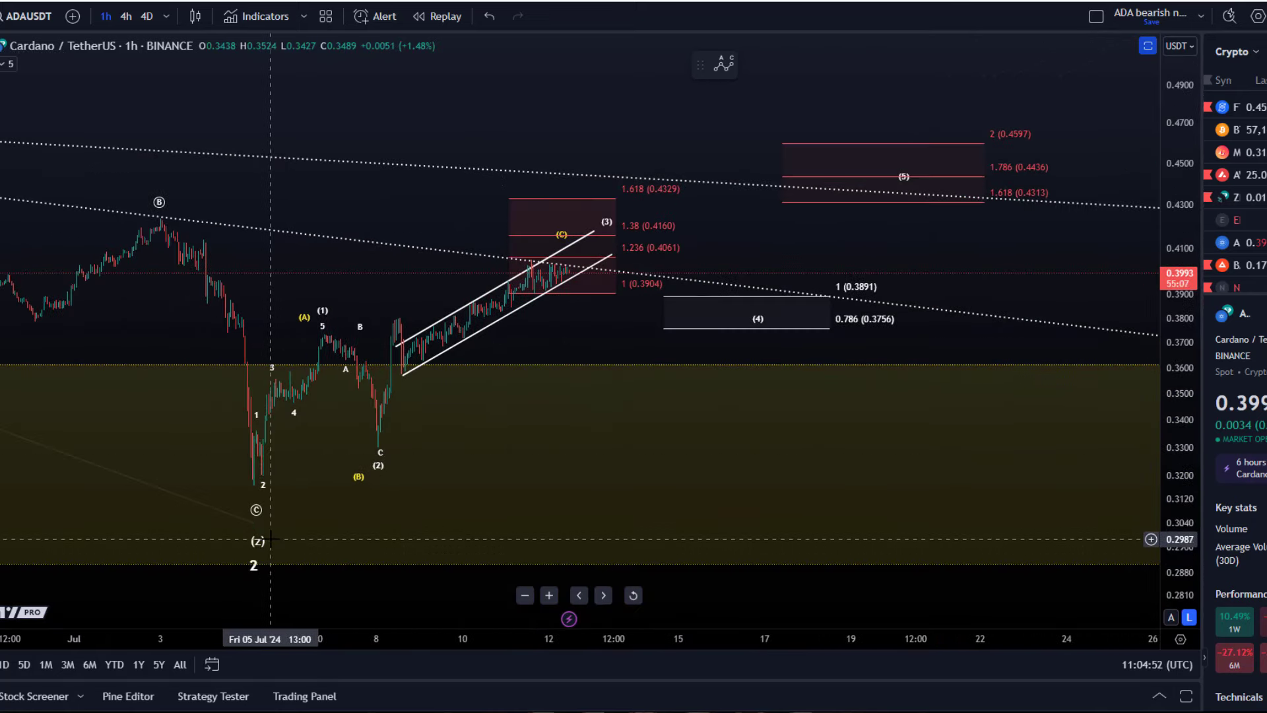
{"action": "left_click_drag", "start_coordinate": [487, 529], "coordinate": [444, 591]}
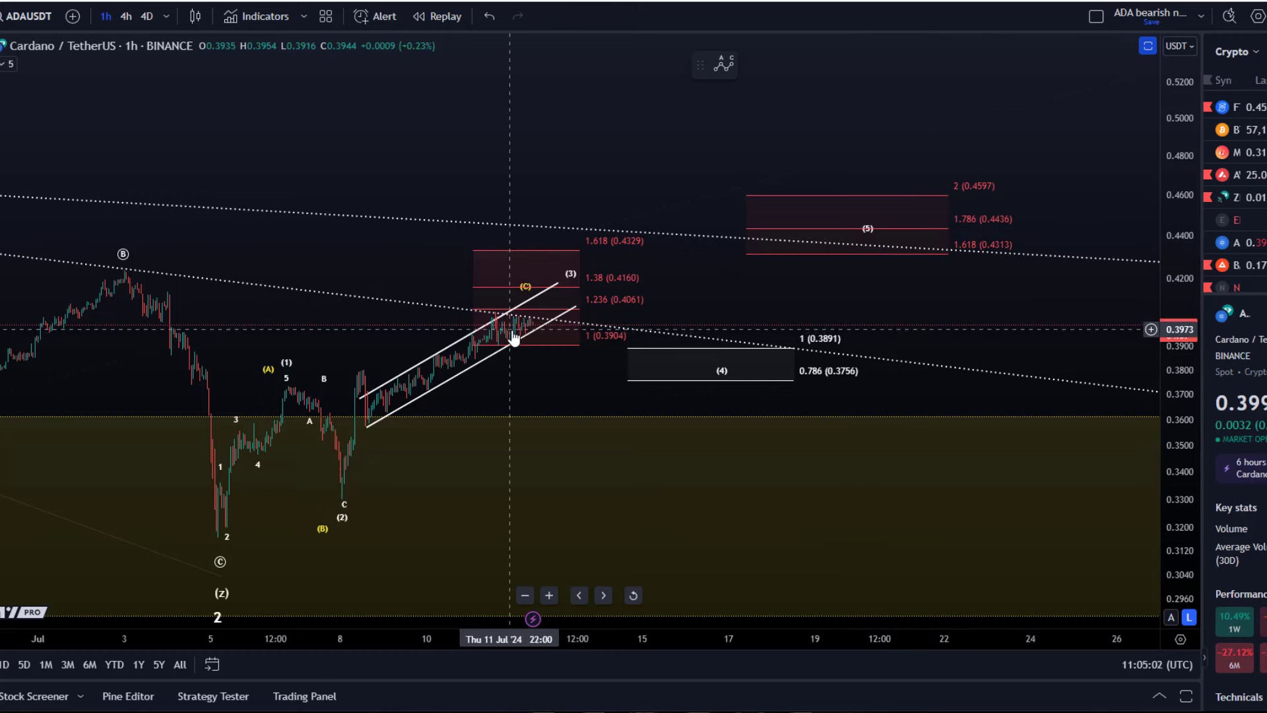
{"action": "left_click", "coordinate": [572, 287]}
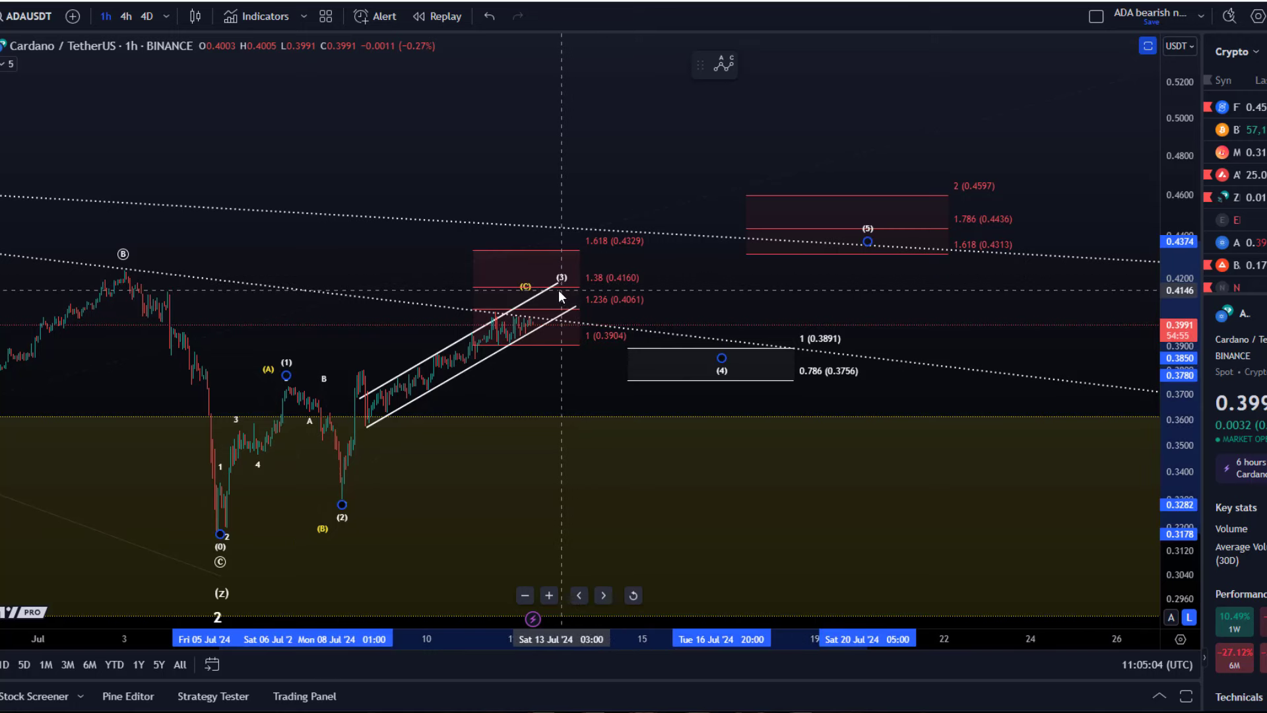
{"action": "left_click", "coordinate": [553, 291]}
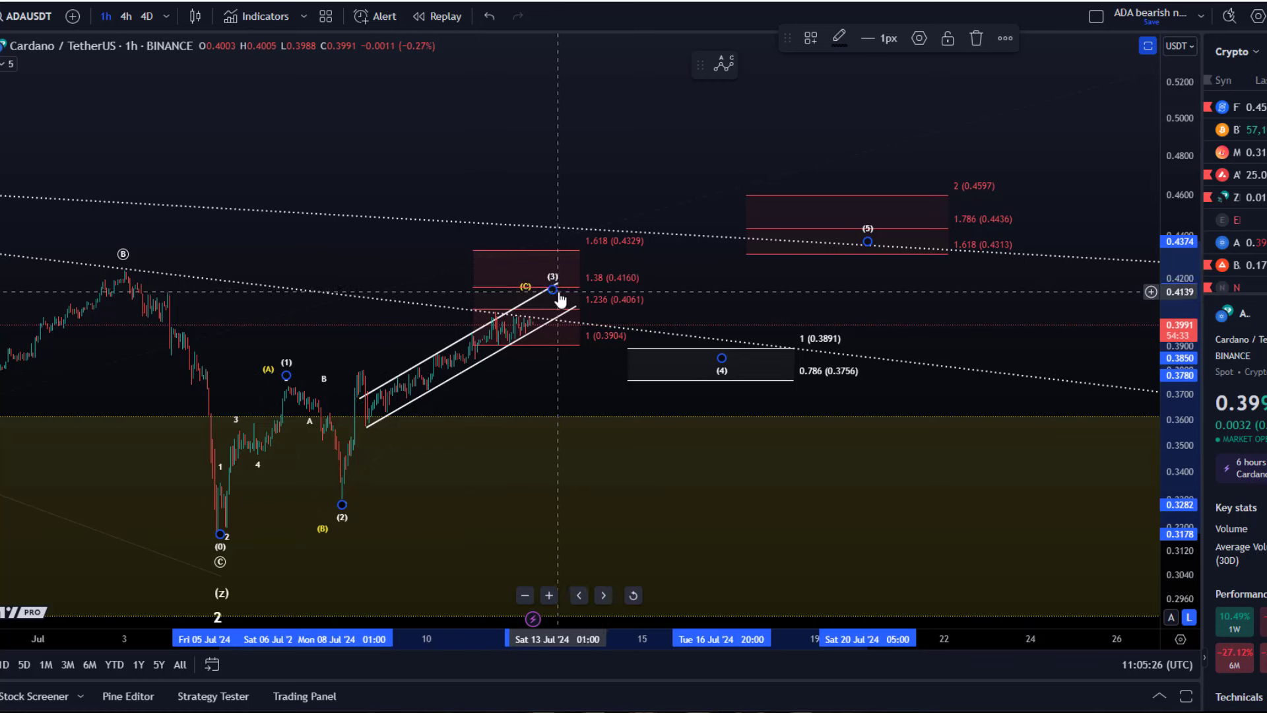
{"action": "mouse_move", "coordinate": [554, 287]}
{"action": "left_mouse_down"}
{"action": "mouse_move", "coordinate": [588, 274]}
{"action": "mouse_move", "coordinate": [581, 290]}
{"action": "mouse_move", "coordinate": [555, 291]}
{"action": "mouse_move", "coordinate": [541, 267]}
{"action": "mouse_move", "coordinate": [557, 293]}
{"action": "mouse_move", "coordinate": [552, 283]}
{"action": "left_mouse_up"}
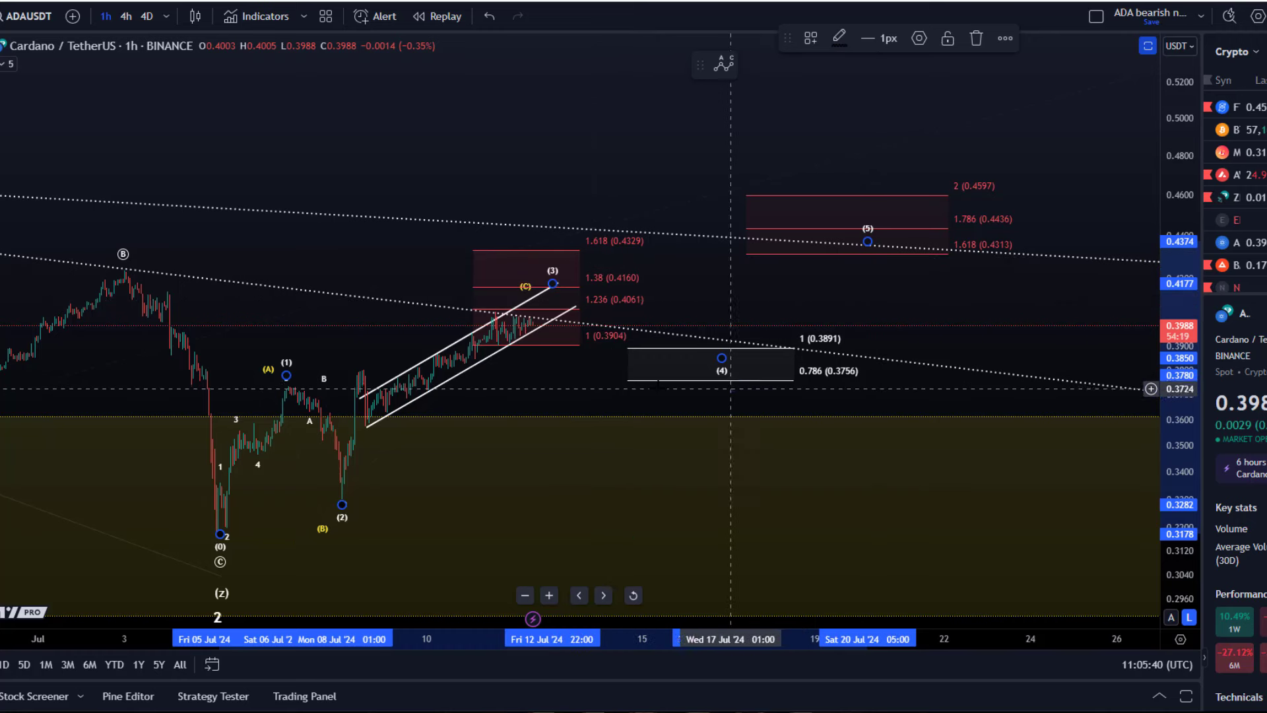
{"action": "scroll", "coordinate": [701, 321], "scroll_direction": "down", "scroll_amount": 3}
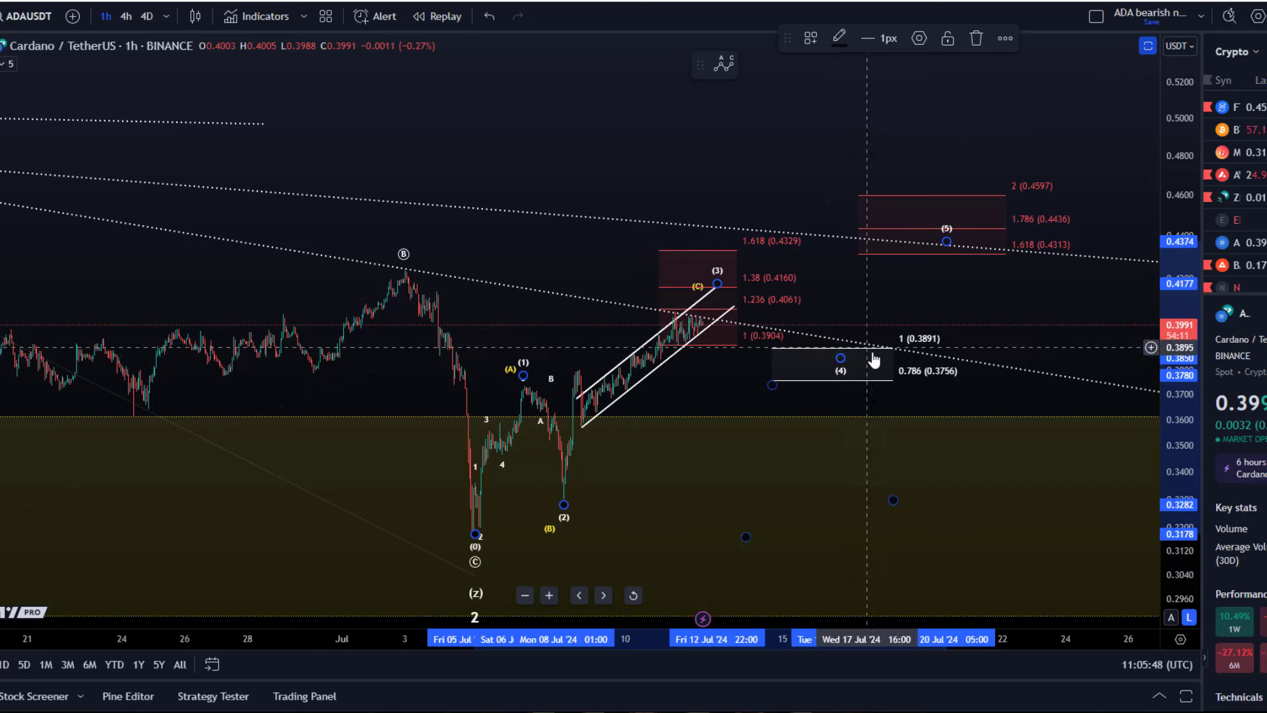
{"action": "left_click_drag", "start_coordinate": [842, 376], "coordinate": [837, 378]}
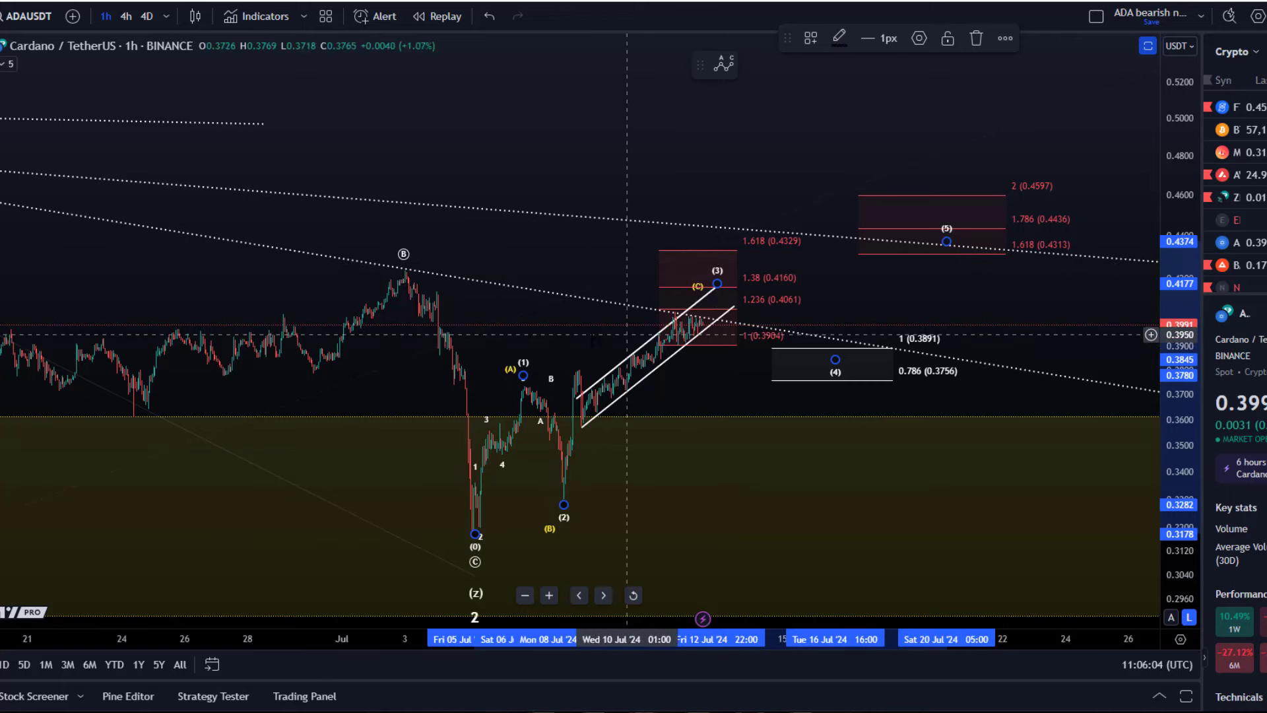
- Examine the price action inside the rising channel against the wave (3) and wave (4) target zones
{"action": "scroll", "coordinate": [514, 284], "scroll_direction": "down", "scroll_amount": 5}
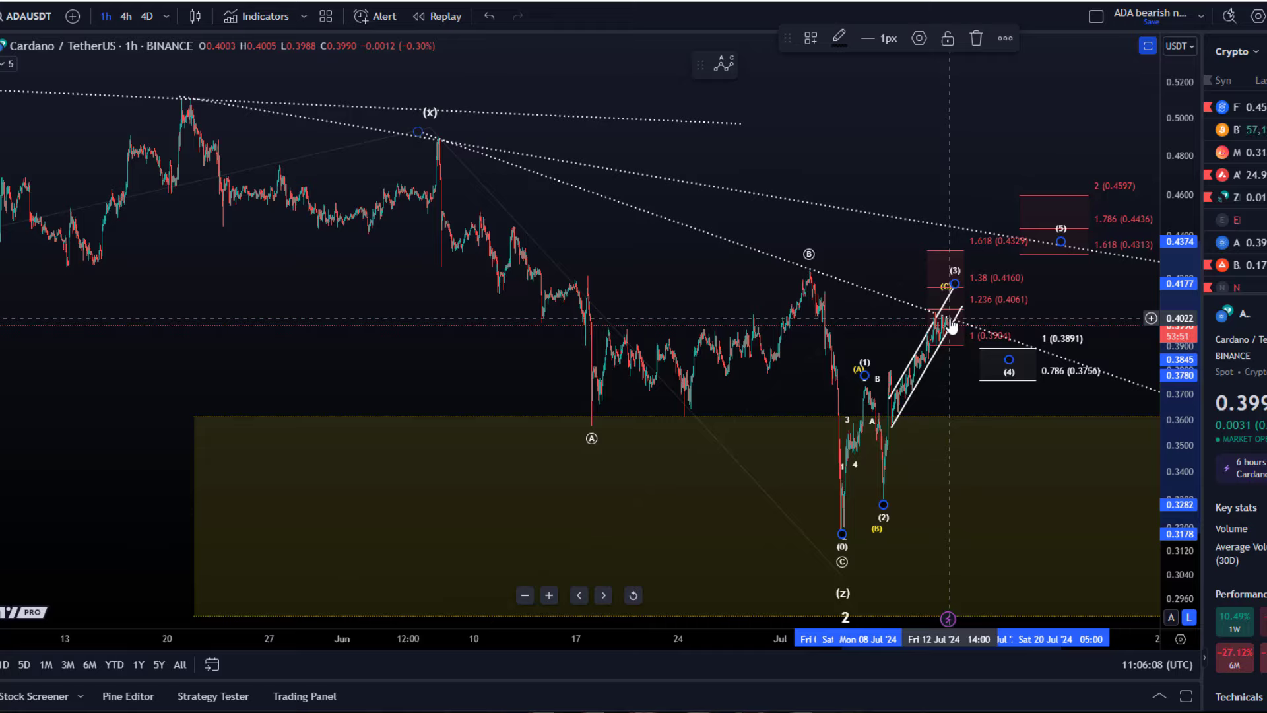
{"action": "scroll", "coordinate": [950, 324], "scroll_direction": "up", "scroll_amount": 5}
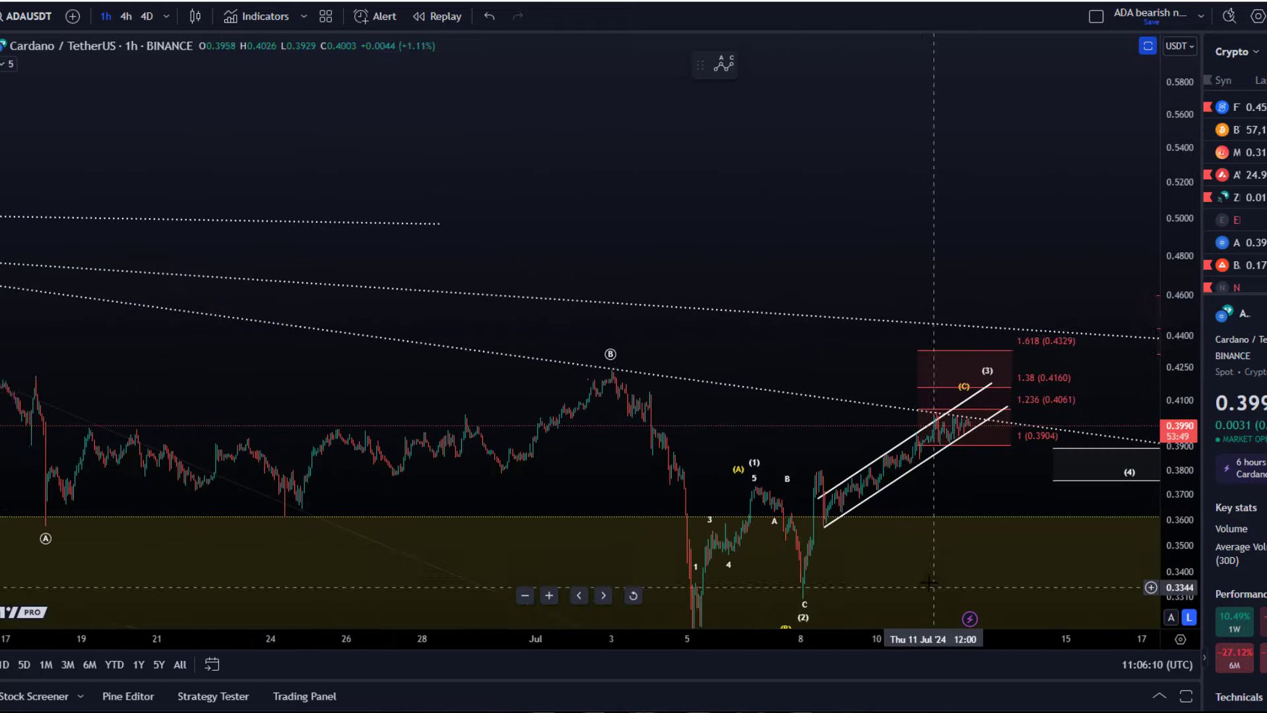
{"action": "scroll", "coordinate": [933, 587], "scroll_direction": "up", "scroll_amount": 5}
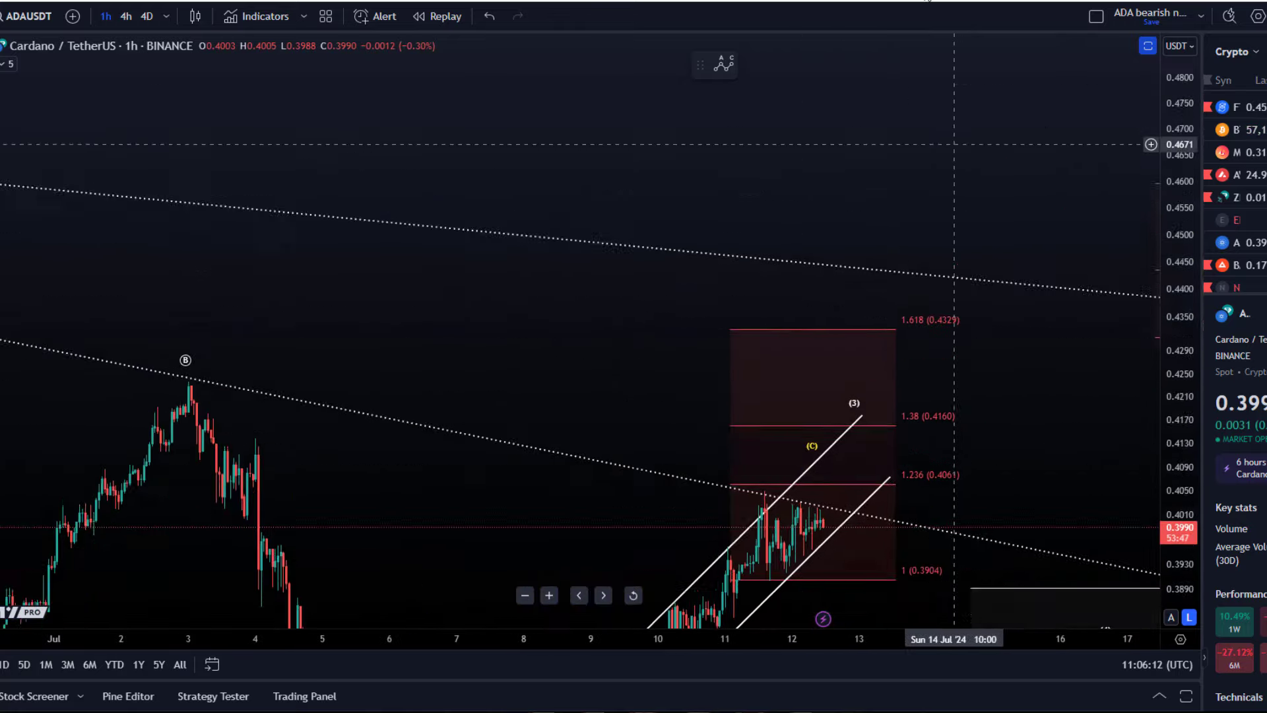
{"action": "left_click_drag", "start_coordinate": [848, 335], "coordinate": [795, 136]}
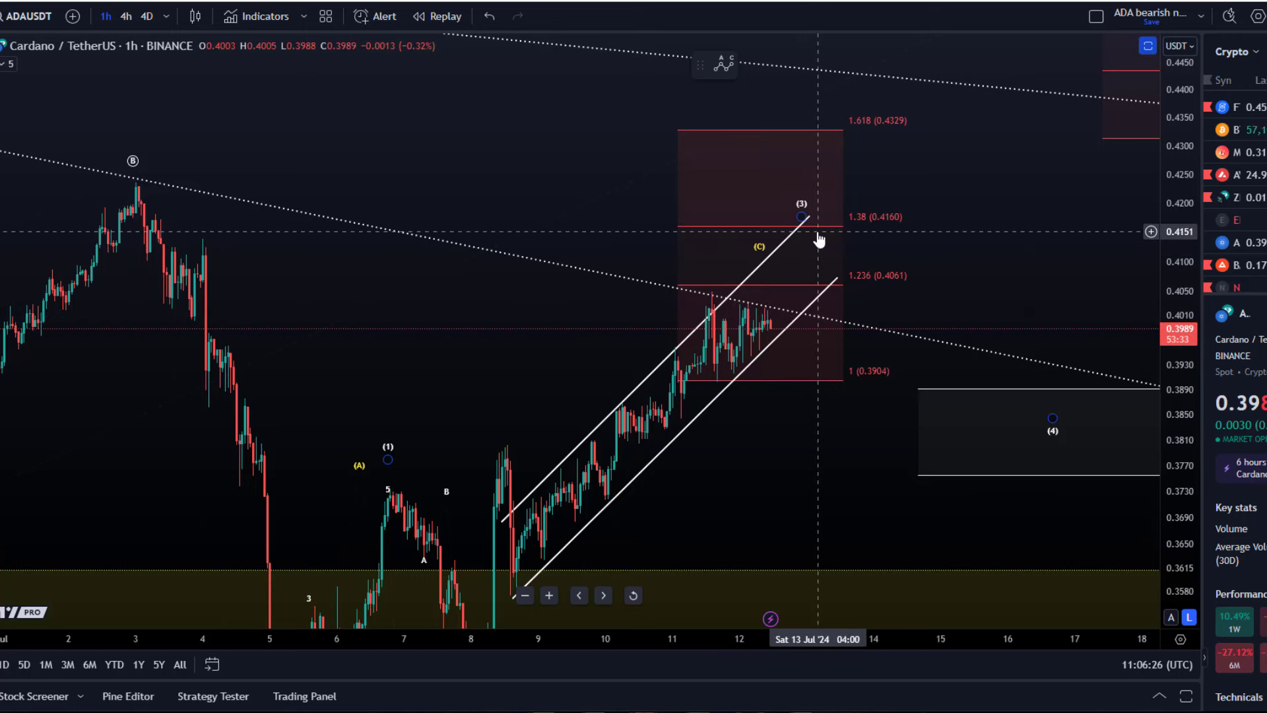
{"action": "left_click_drag", "start_coordinate": [796, 454], "coordinate": [713, 357]}
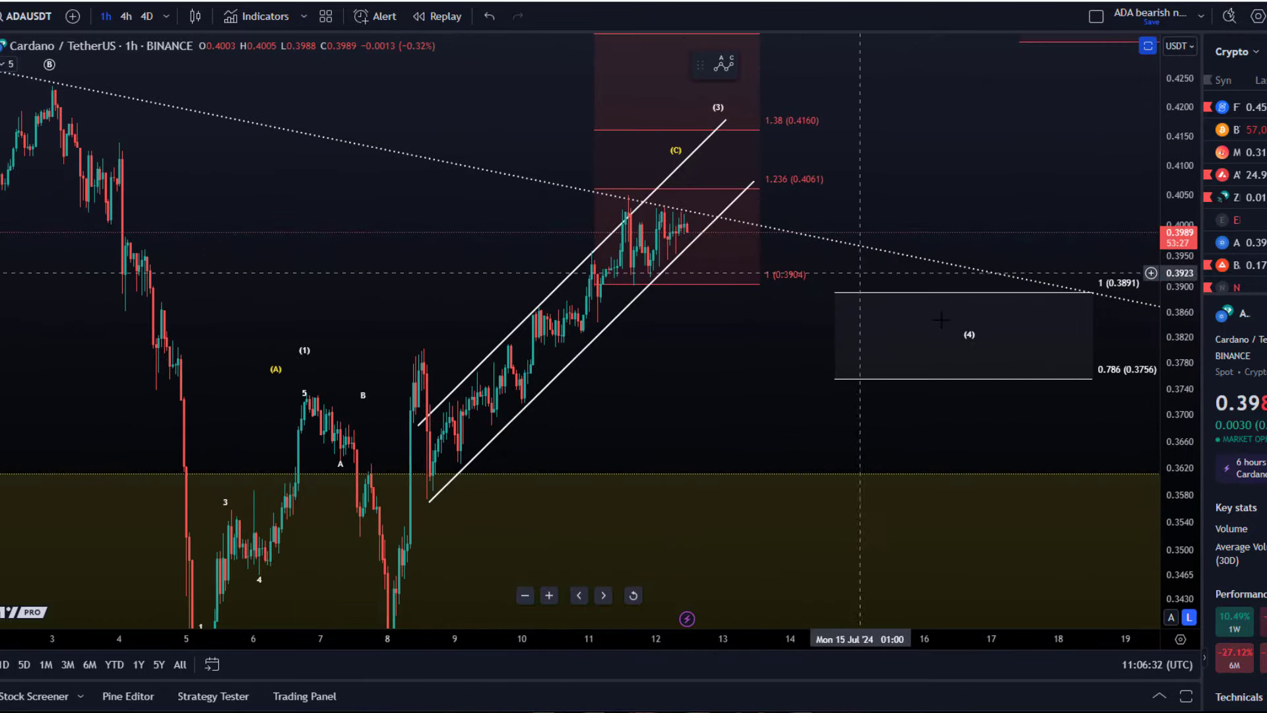
{"action": "left_click_drag", "start_coordinate": [970, 335], "coordinate": [756, 481]}
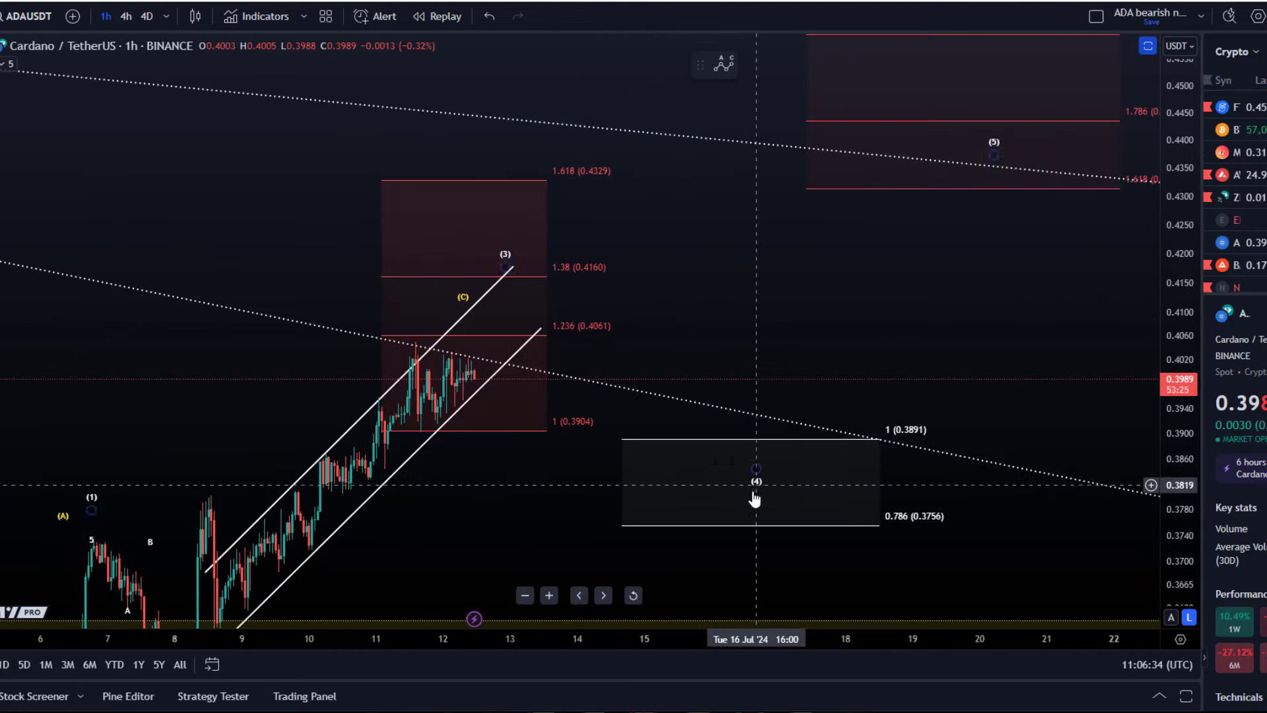
{"action": "left_click_drag", "start_coordinate": [450, 367], "coordinate": [588, 258]}
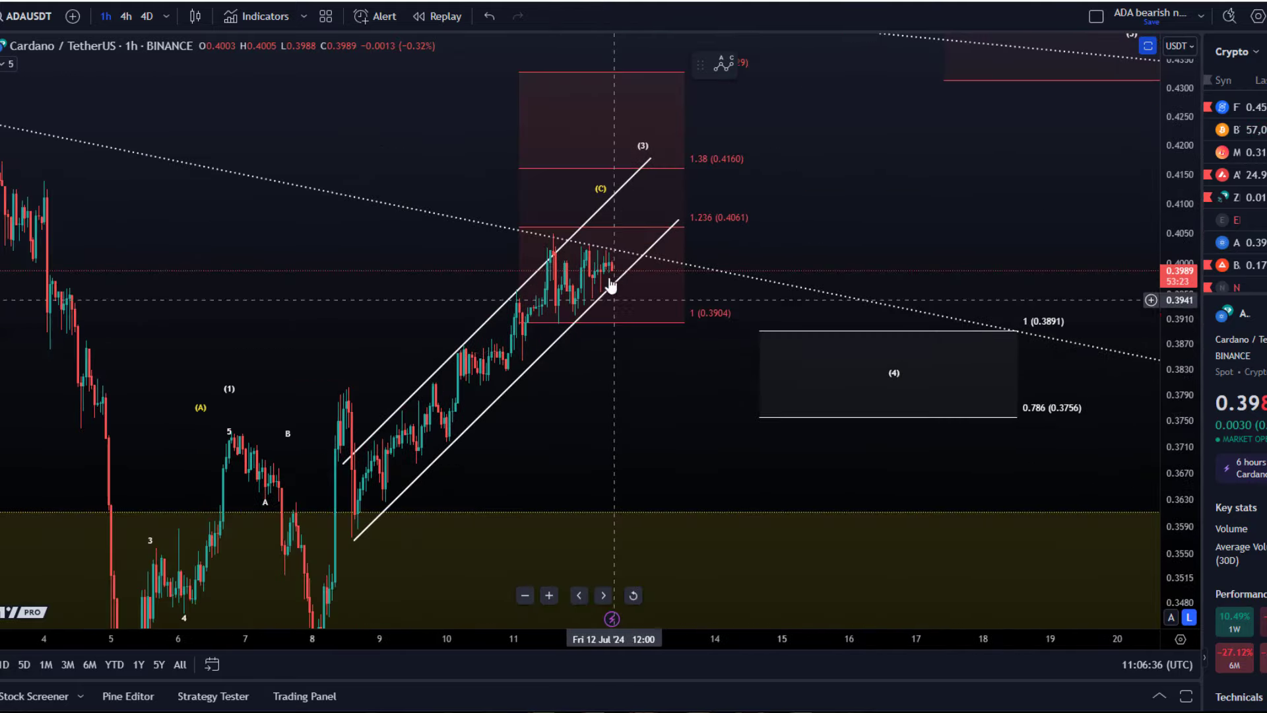